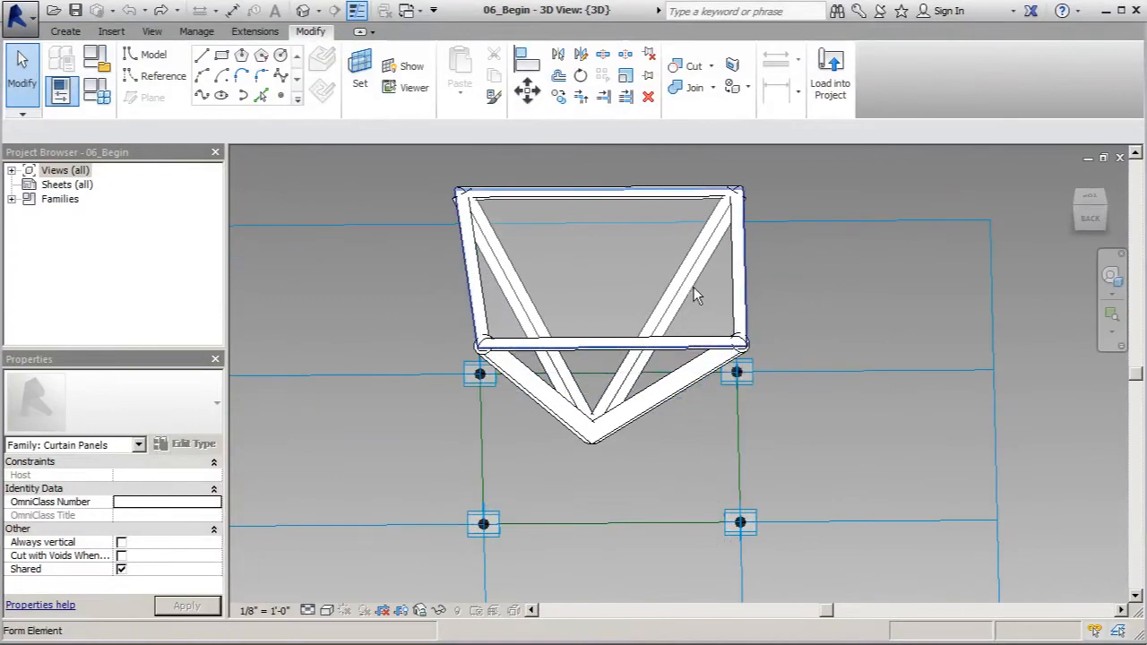
Step: Load the 06_Begin pyramid truss panel family into the open 04_Begin model
scroll(722, 344, down, 2)
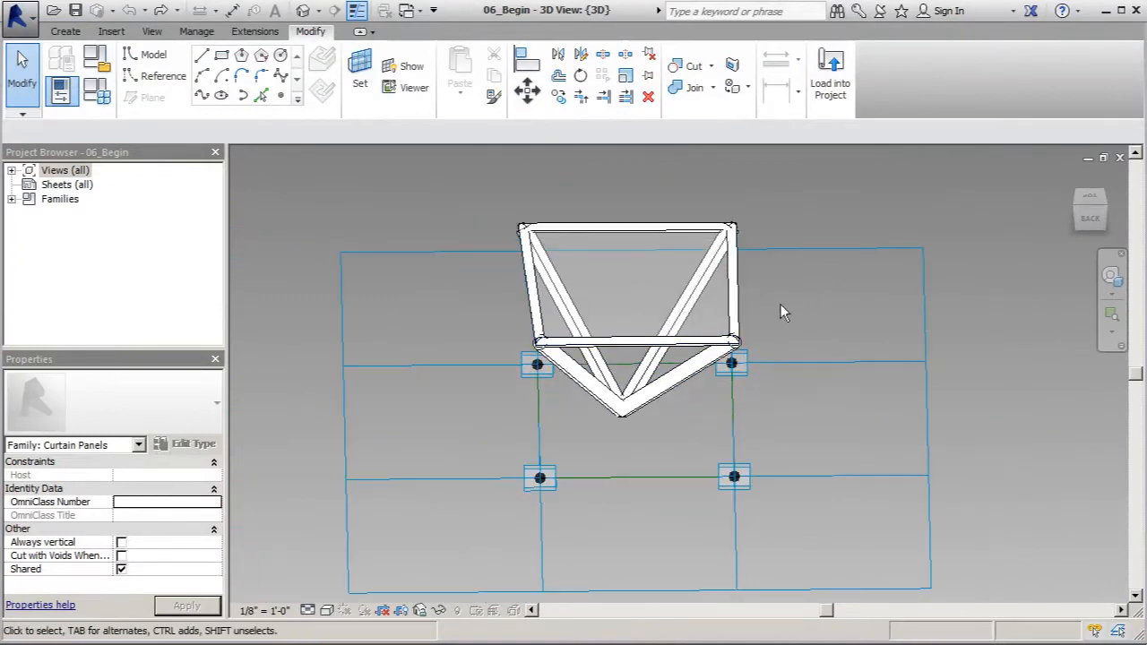
shift+middle_drag(829, 315, 727, 201)
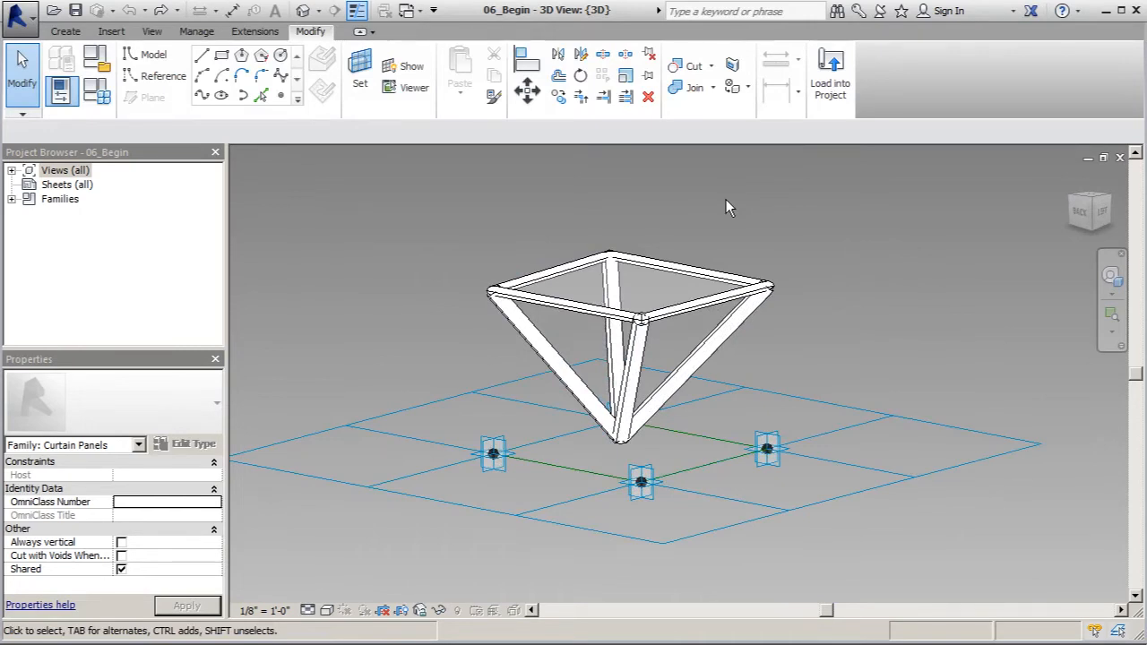
click(829, 80)
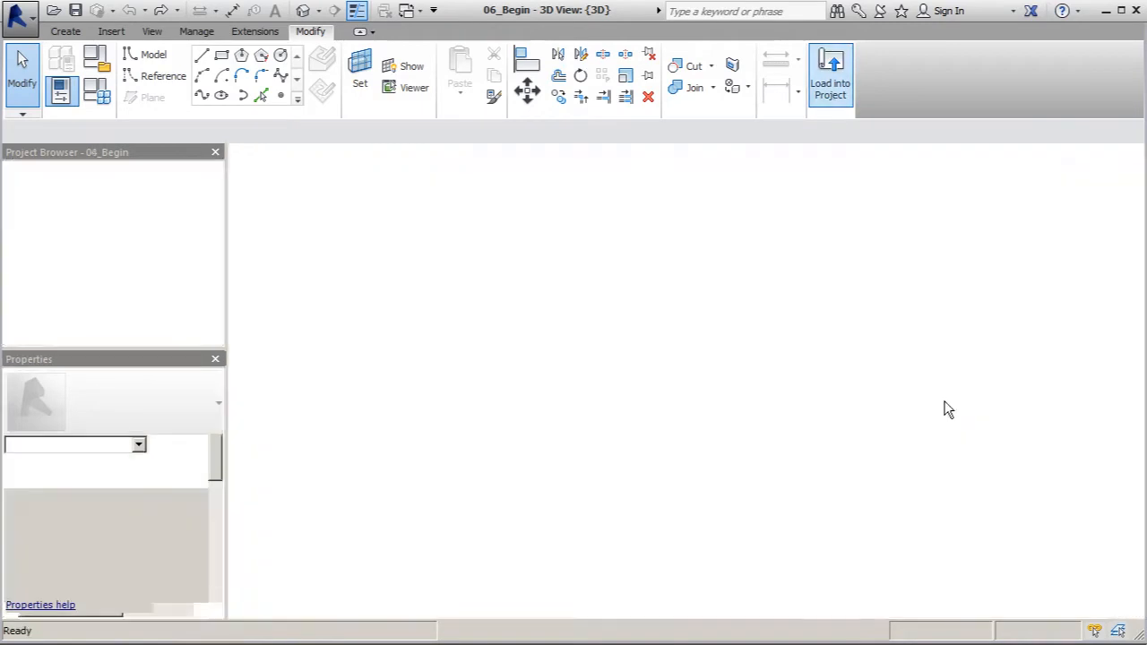
Step: Apply the 06_Begin rectangle panel to the divided surface, resolving the error by deleting the type that cannot be made
click(784, 397)
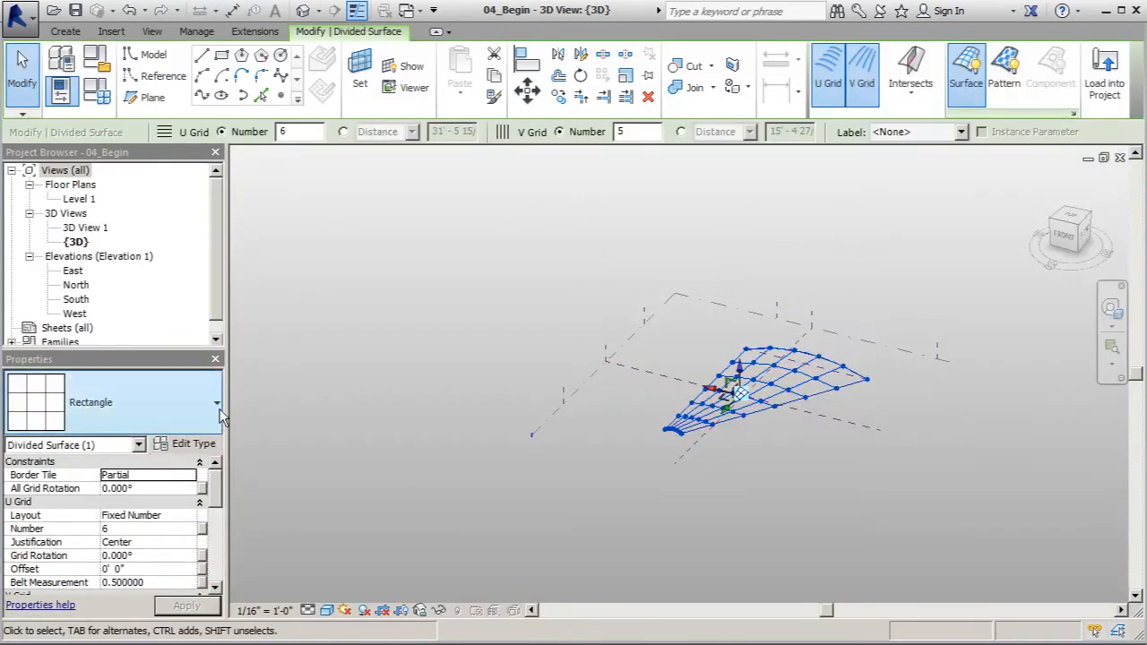
click(112, 403)
click(106, 643)
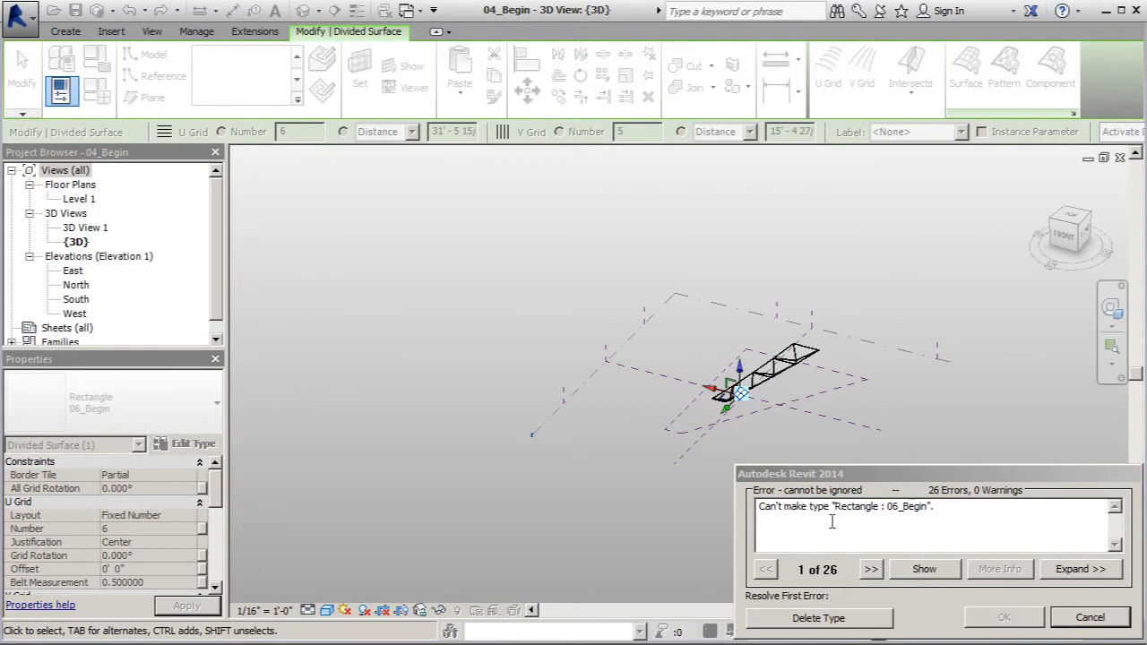
click(874, 619)
Step: Examine the truss panels on the divided surface from several angles, checking how neighbouring panels meet
scroll(802, 367, up, 5)
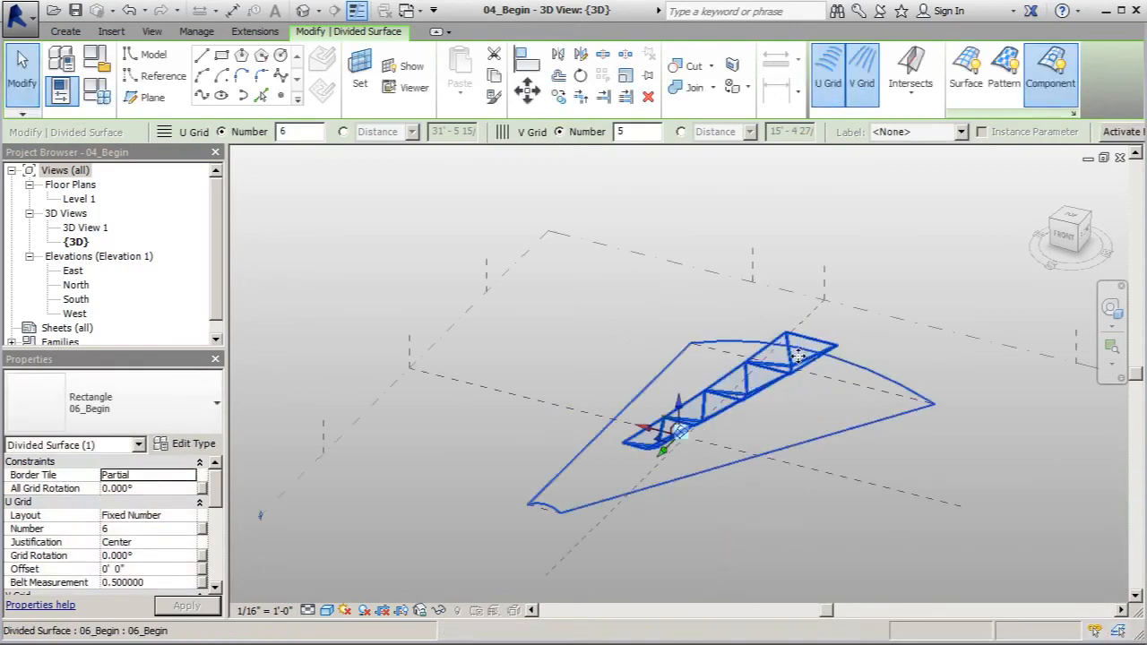
scroll(623, 442, down, 3)
scroll(588, 418, up, 6)
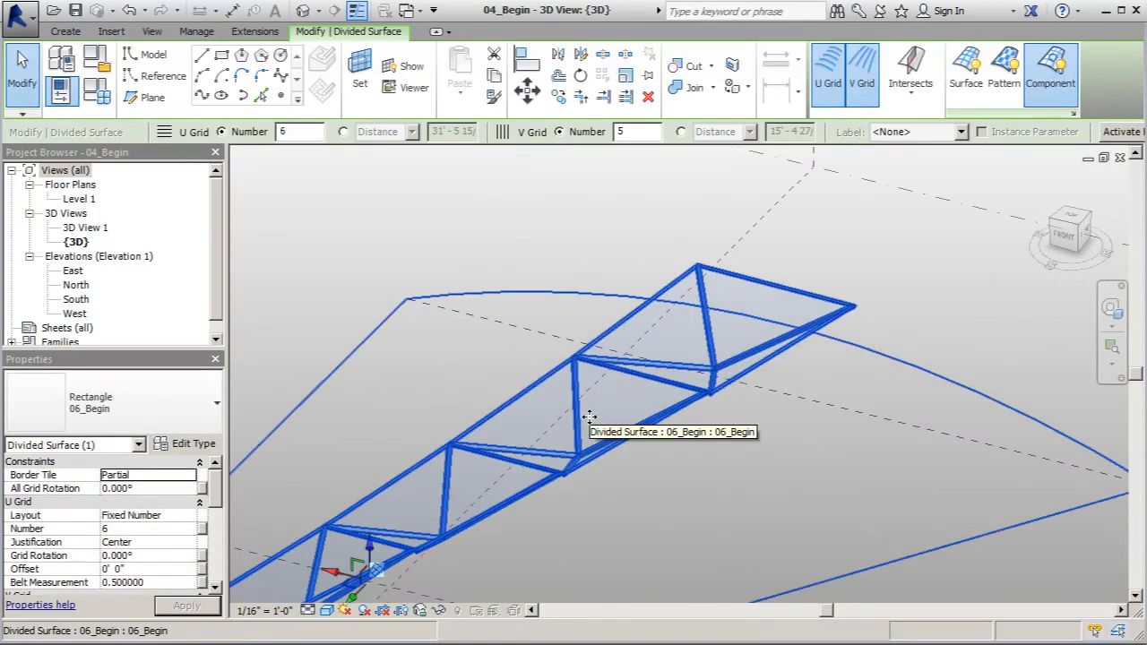
shift+middle_drag(697, 469, 633, 342)
scroll(692, 386, down, 2)
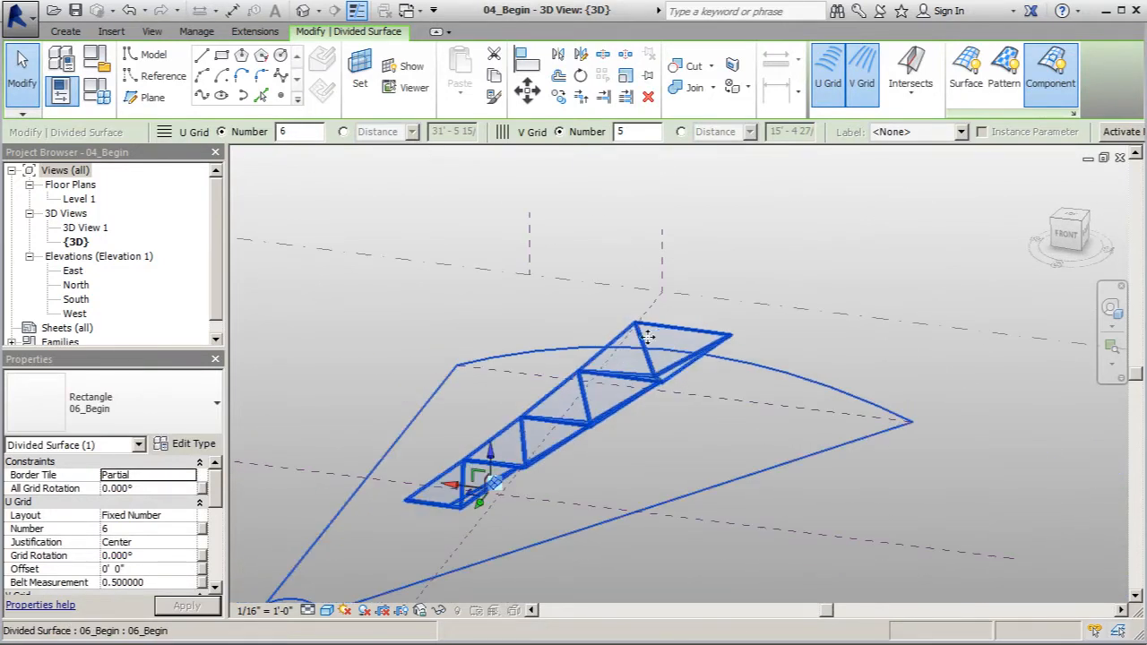
shift+middle_drag(626, 347, 605, 401)
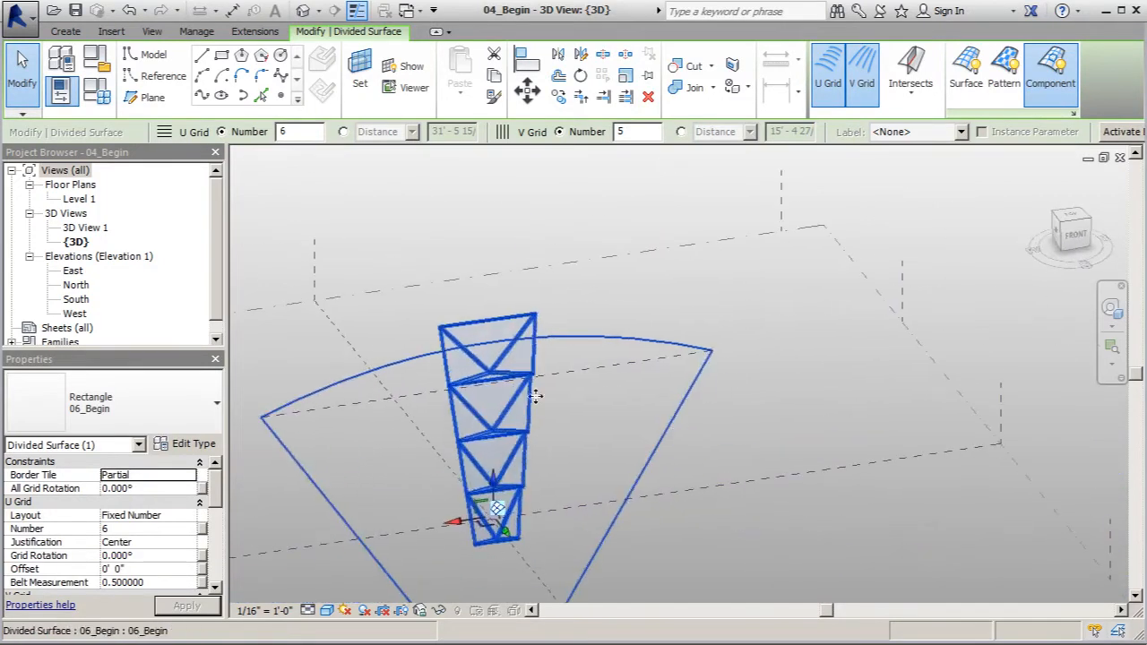
scroll(467, 358, up, 2)
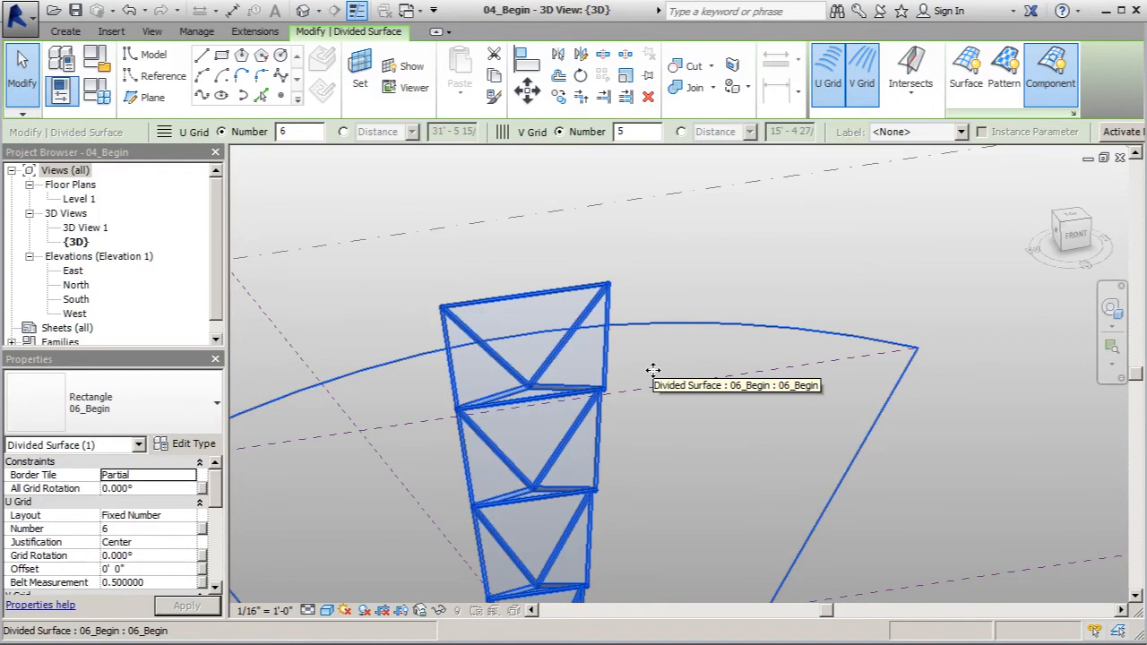
Step: Undo the panel assignment on the divided surface and return to the 06_Begin family
key(ctrl+z)
scroll(869, 303, down, 3)
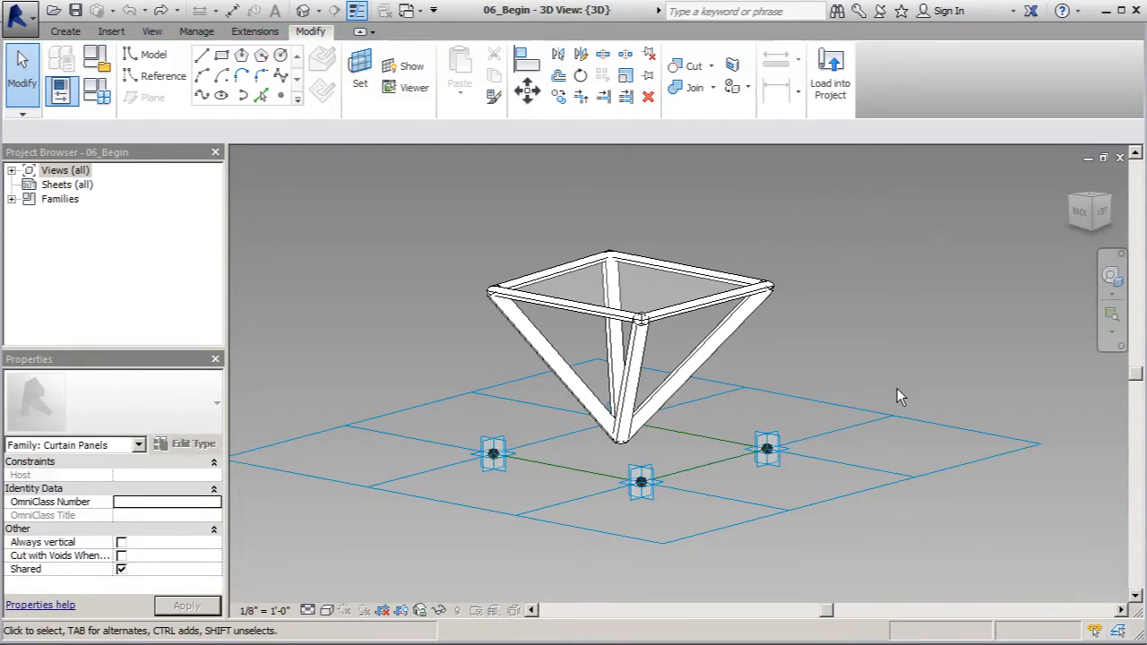
Step: Delete the rectangular tubular frame form at the top of the pyramid truss, keeping its reference lines
scroll(896, 397, down, 2)
shift+middle_drag(897, 397, 627, 443)
scroll(595, 440, up, 4)
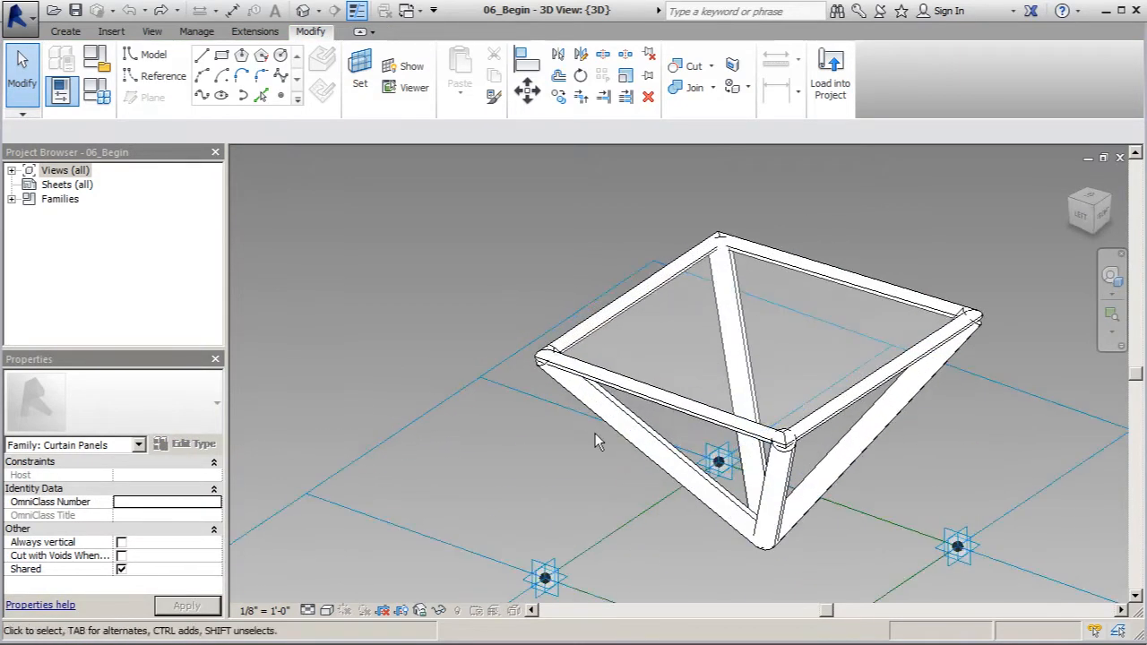
click(608, 324)
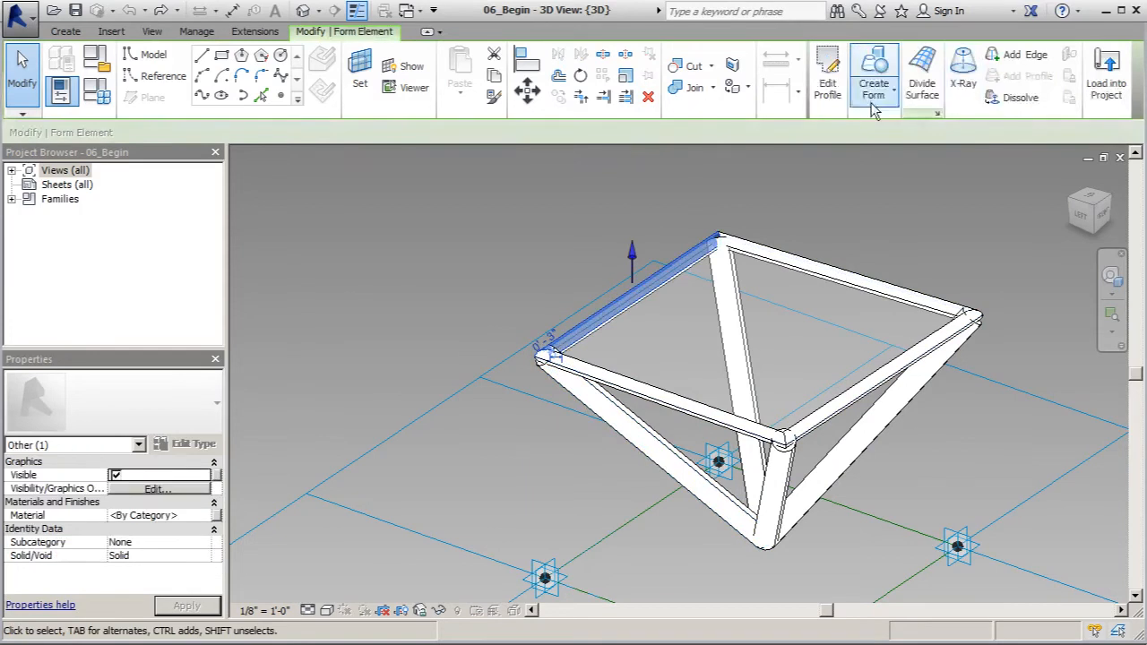
key(Delete)
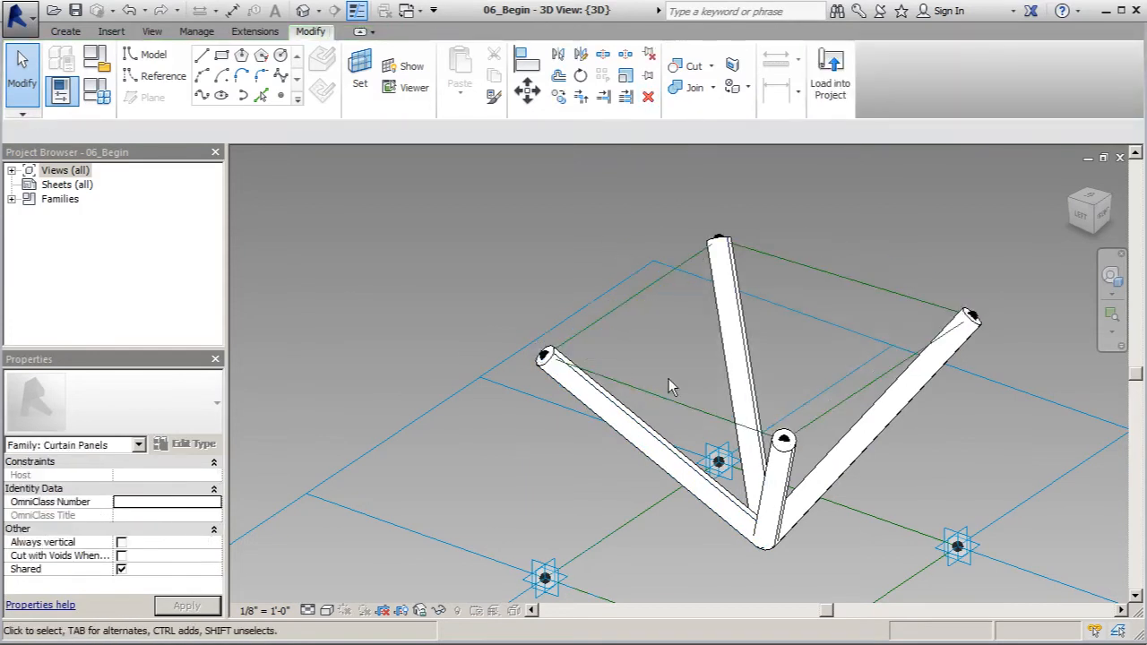
Step: Delete the four diagonal tube forms, leaving only the pyramid's reference points and reference lines
click(613, 430)
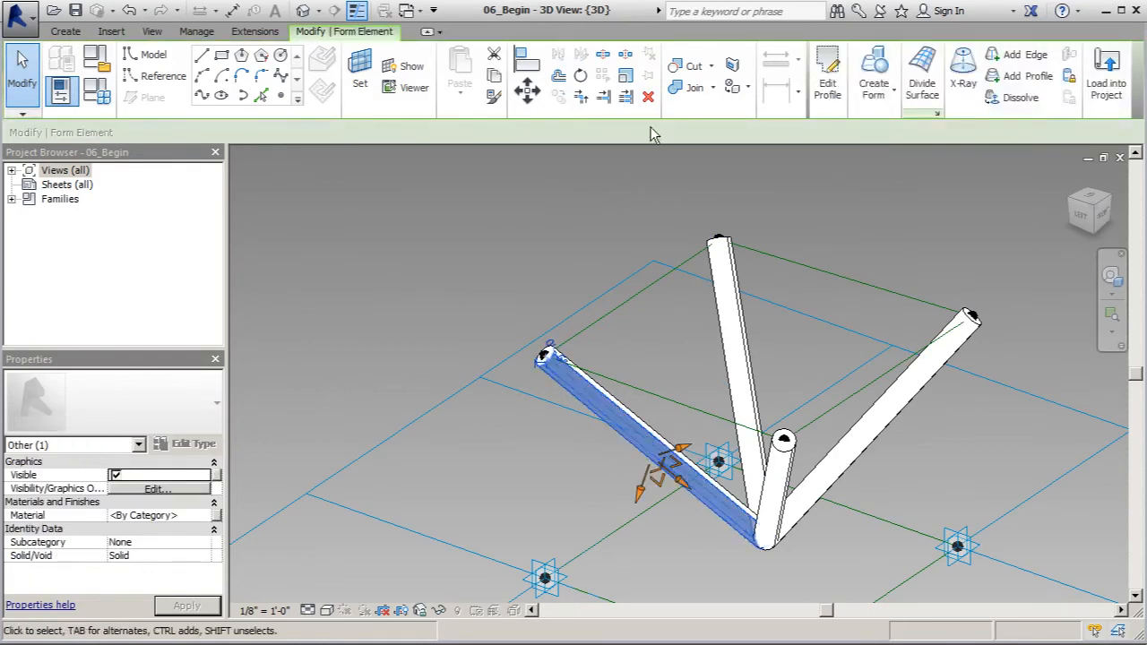
key(Delete)
click(730, 358)
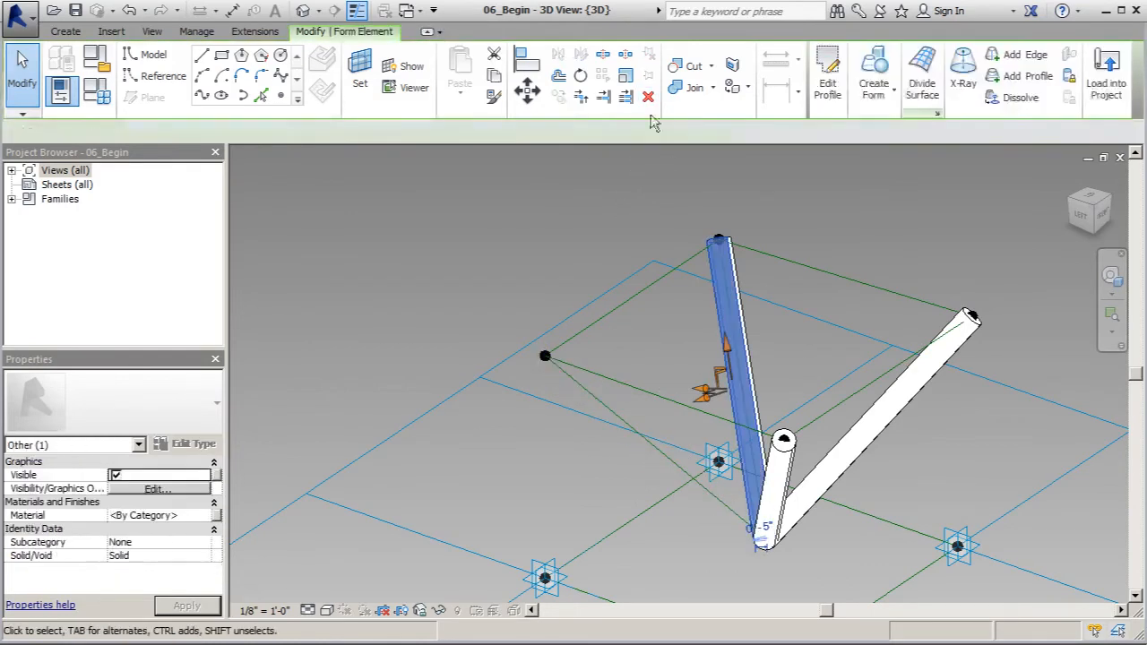
key(Delete)
click(882, 419)
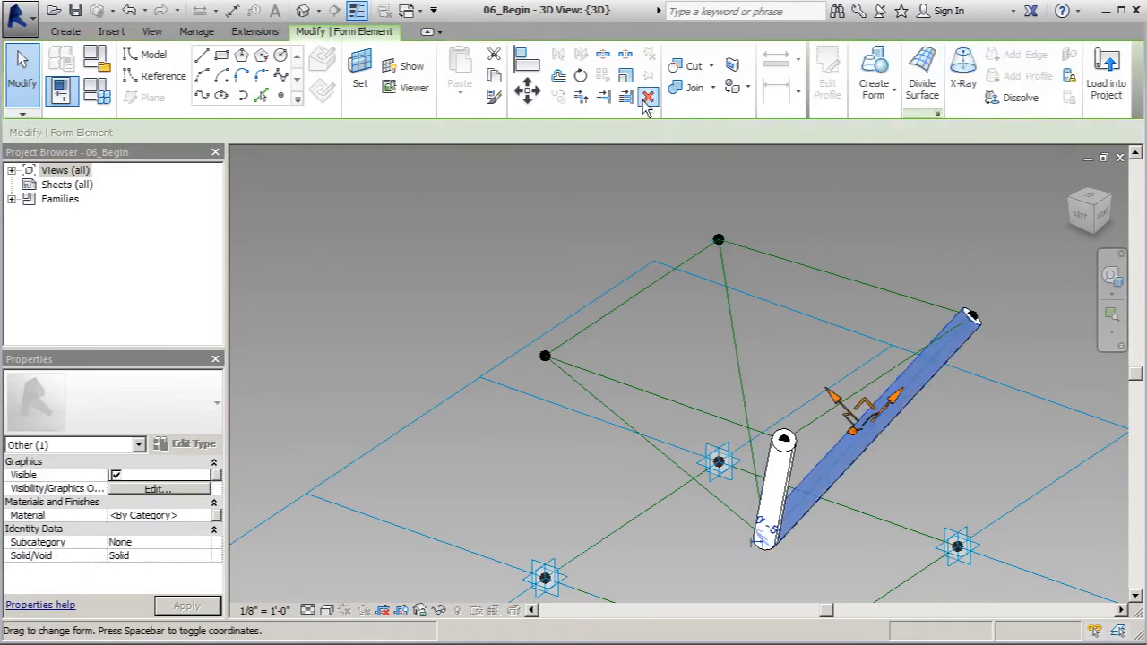
click(647, 95)
click(776, 475)
key(Delete)
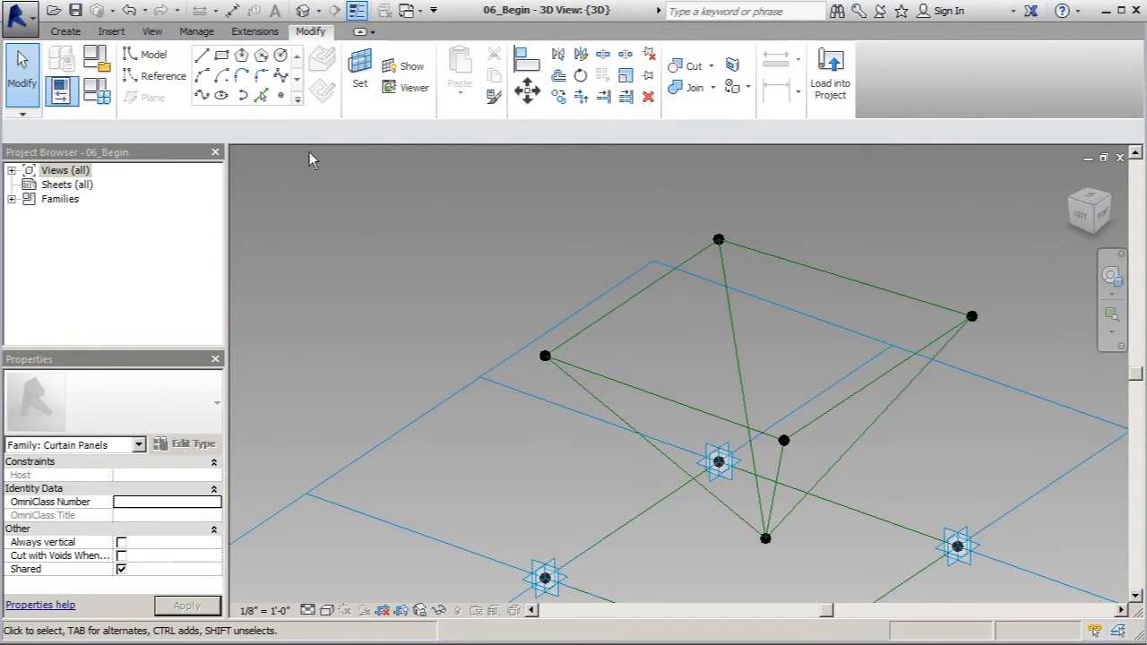
Step: Place a reference point partway along the left diagonal reference line and set its plane as the work plane
click(283, 98)
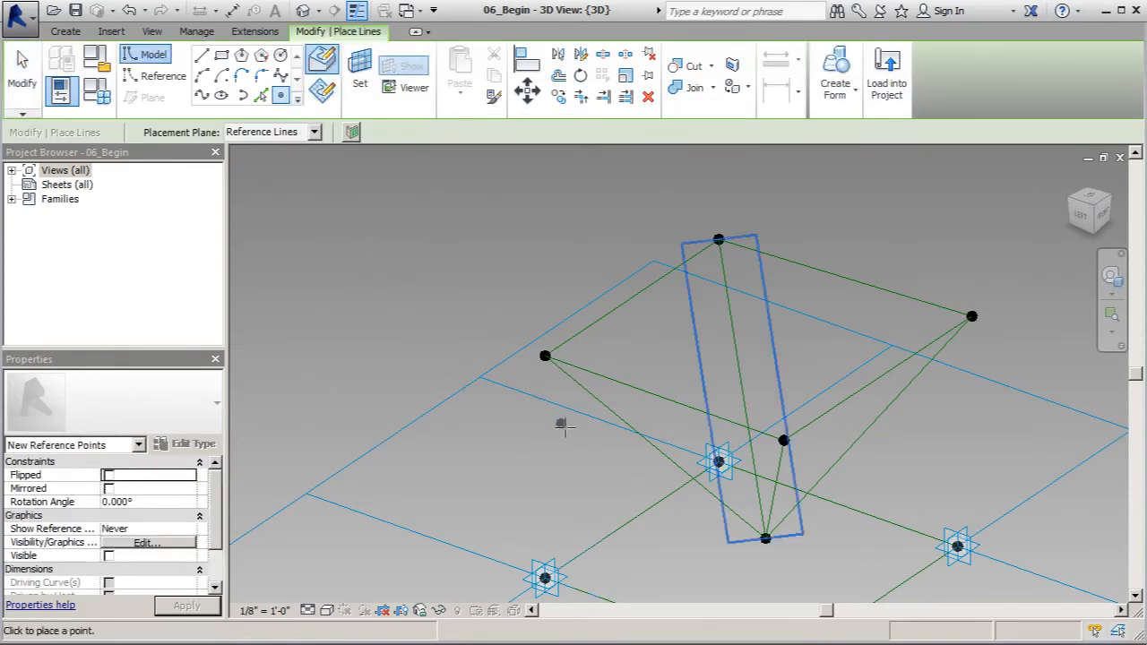
middle_drag(560, 406, 616, 416)
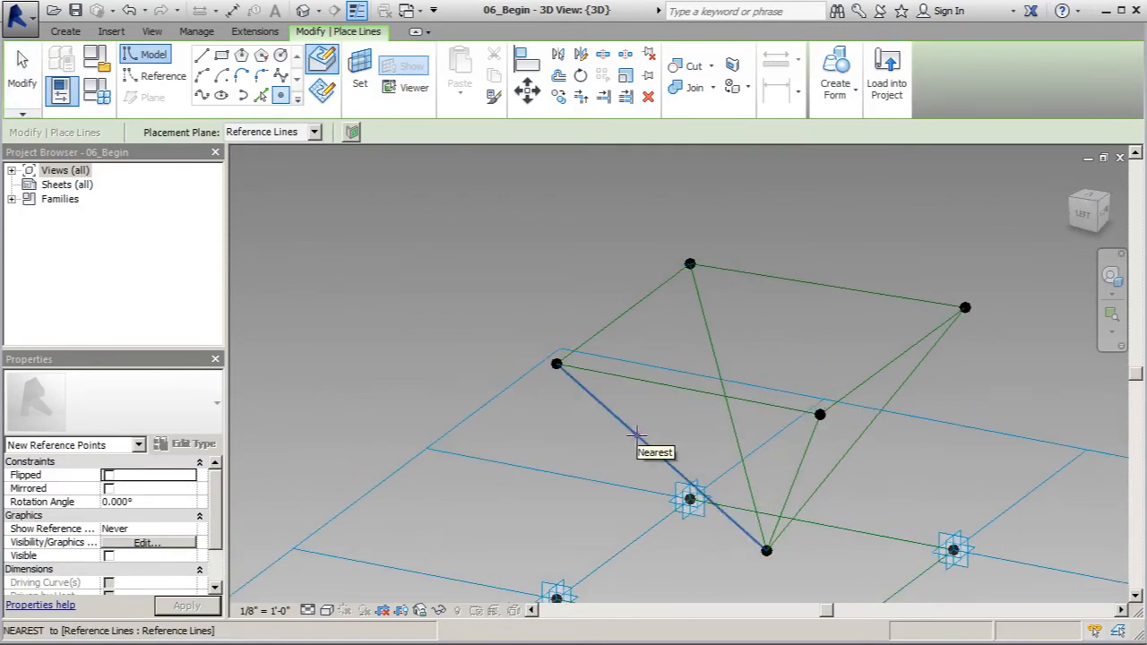
click(637, 434)
click(359, 72)
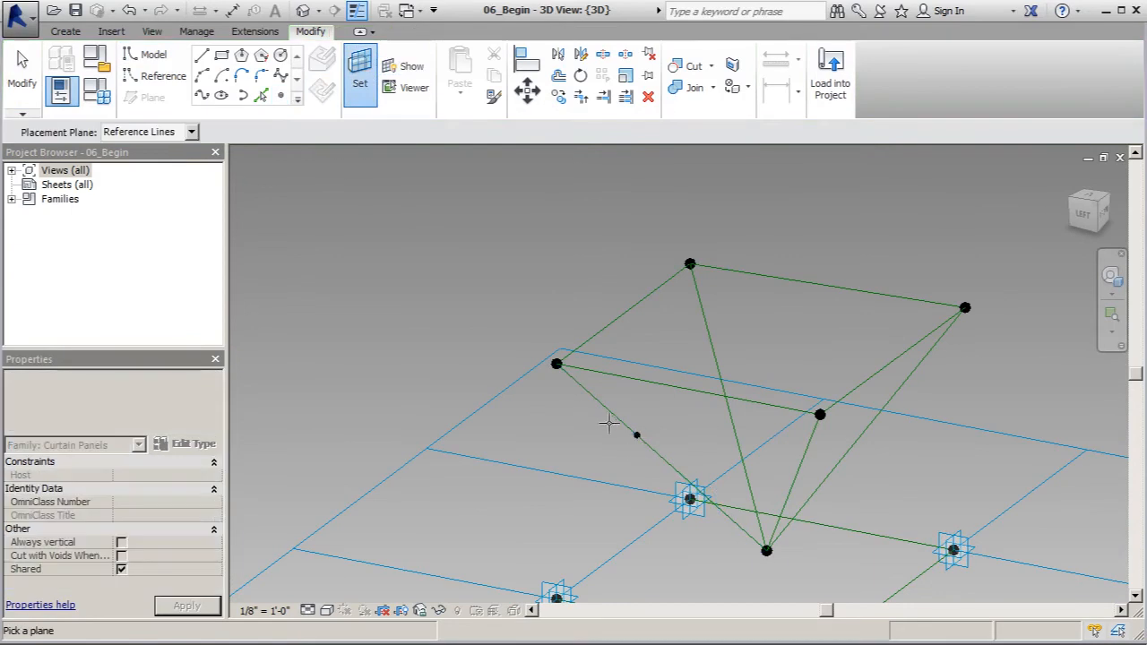
click(636, 435)
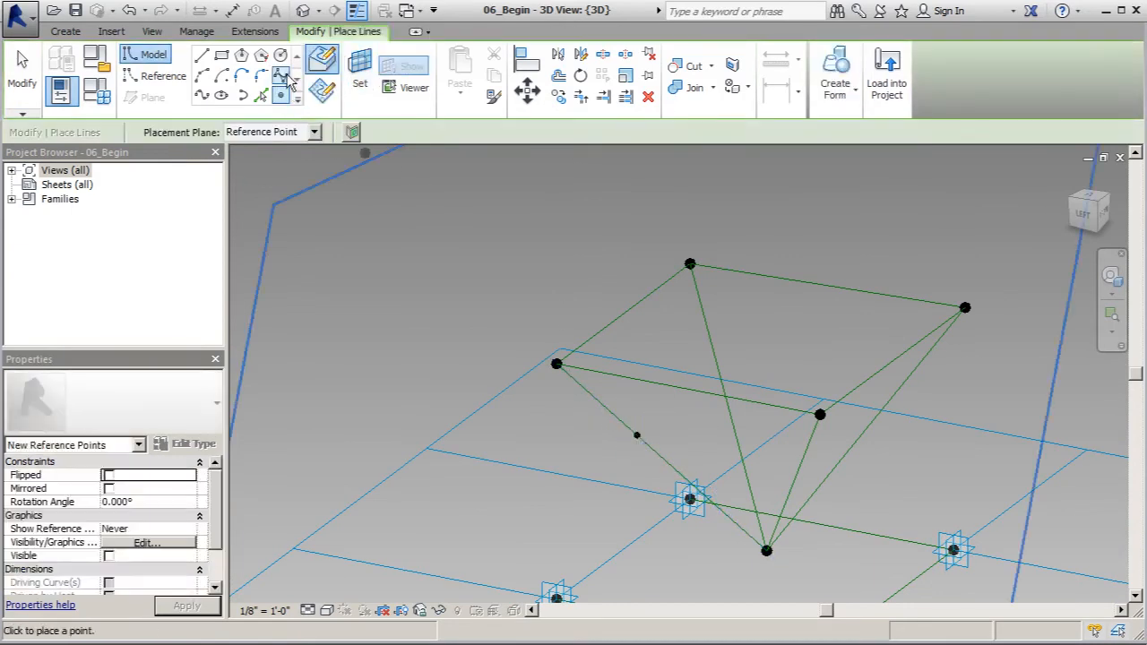
click(636, 435)
click(697, 394)
scroll(653, 459, up, 3)
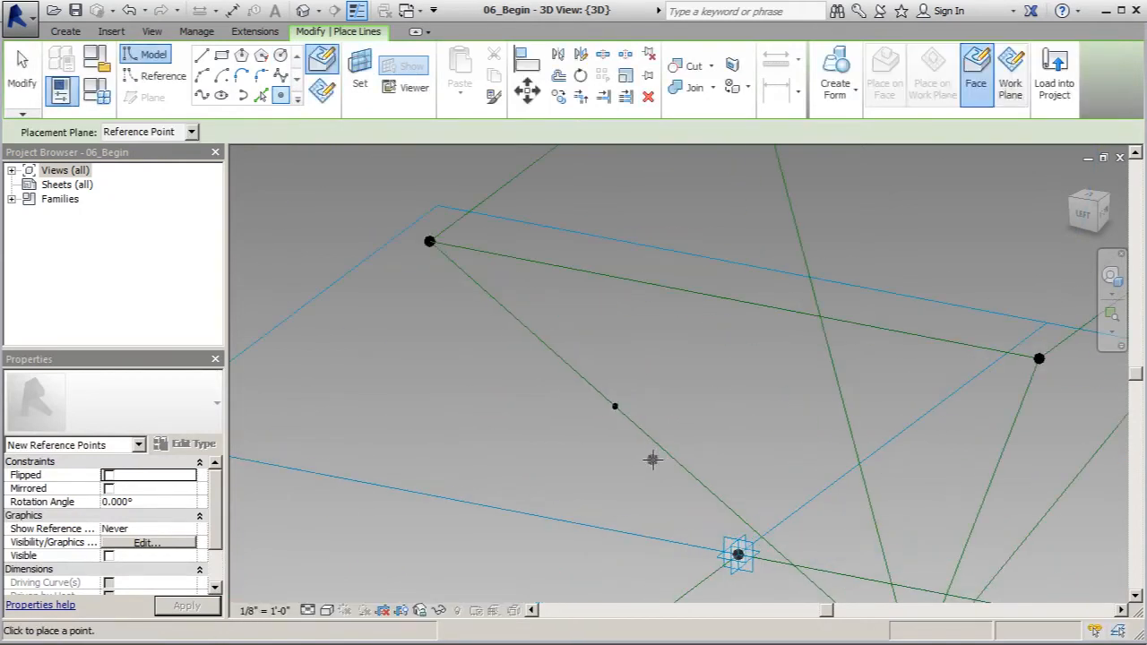
scroll(652, 460, down, 3)
key(Escape)
key(Escape)
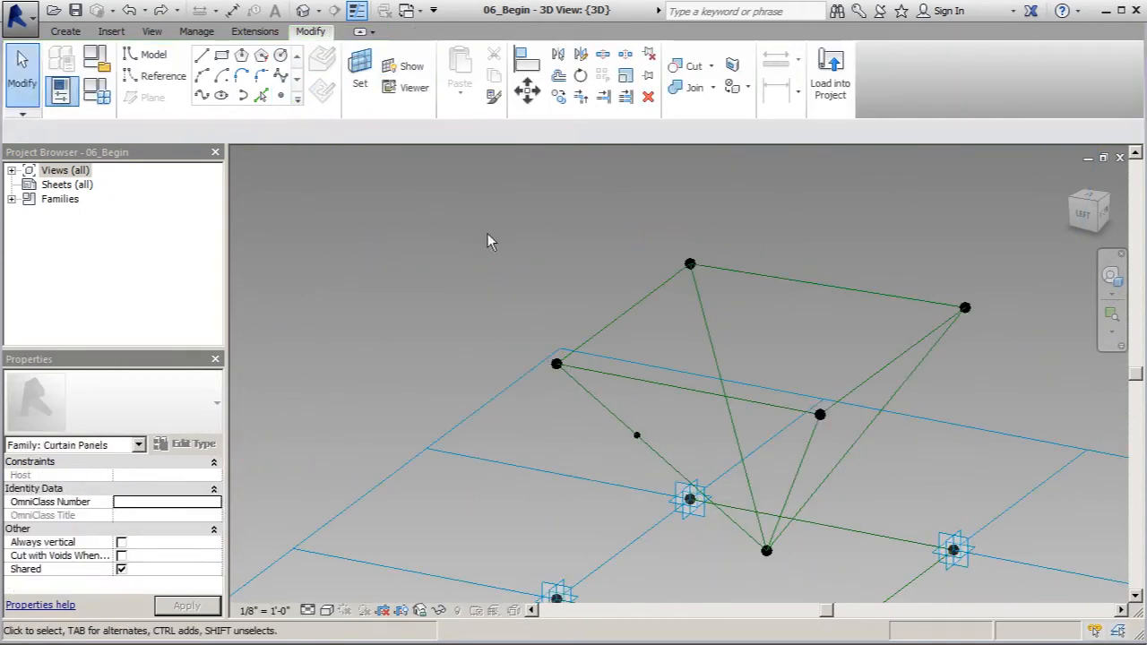
click(280, 96)
scroll(659, 446, up, 1)
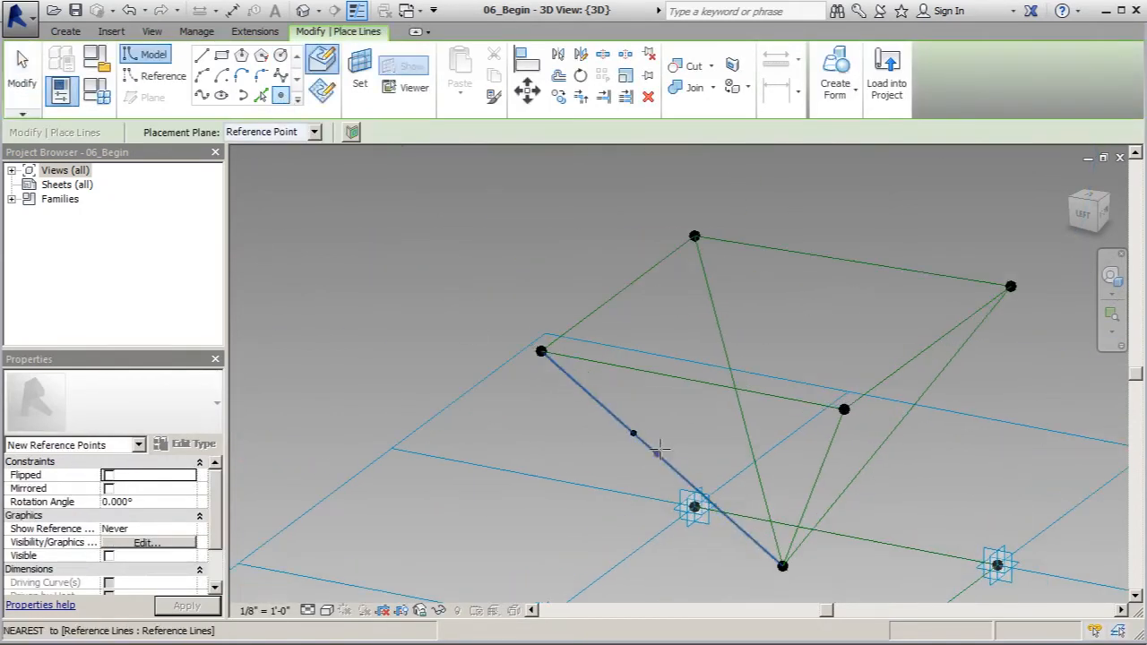
key(Escape)
key(Escape)
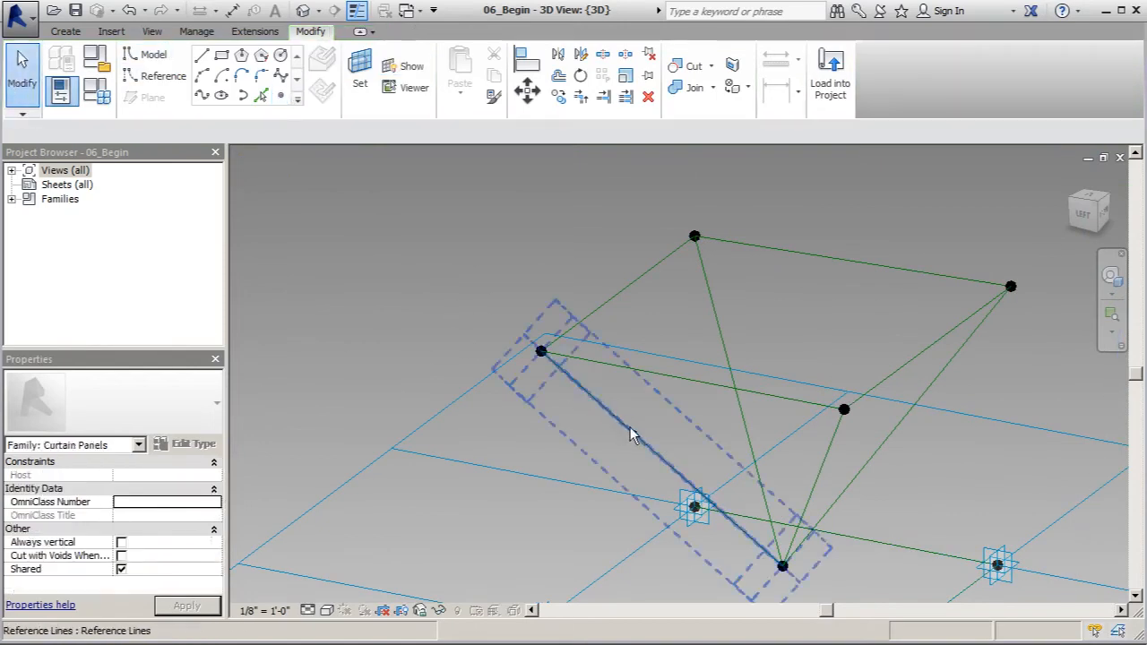
Step: Set the left diagonal point's plane as the work plane and draw a circle of 3" radius centred on the point
click(367, 83)
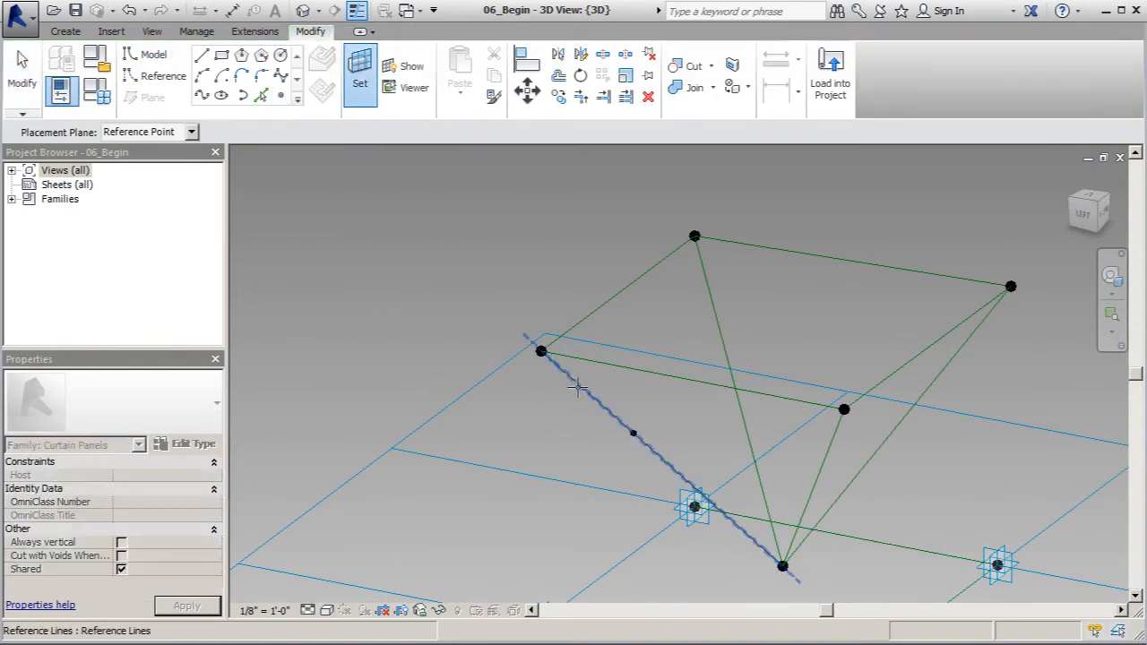
click(633, 436)
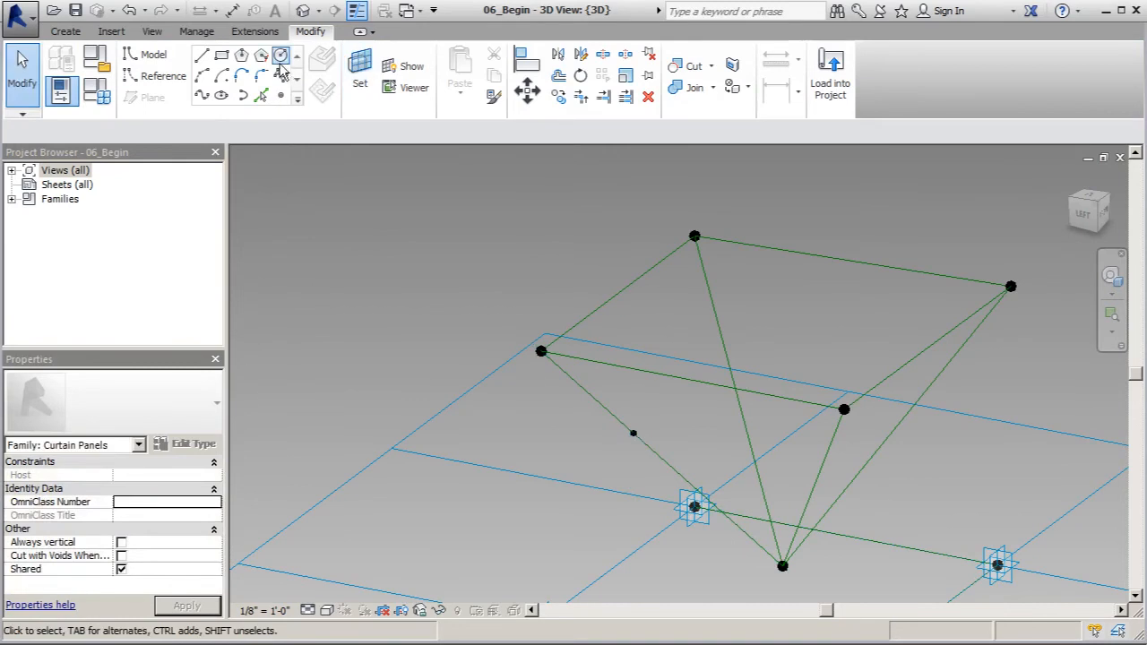
key(l)
key(i)
click(632, 434)
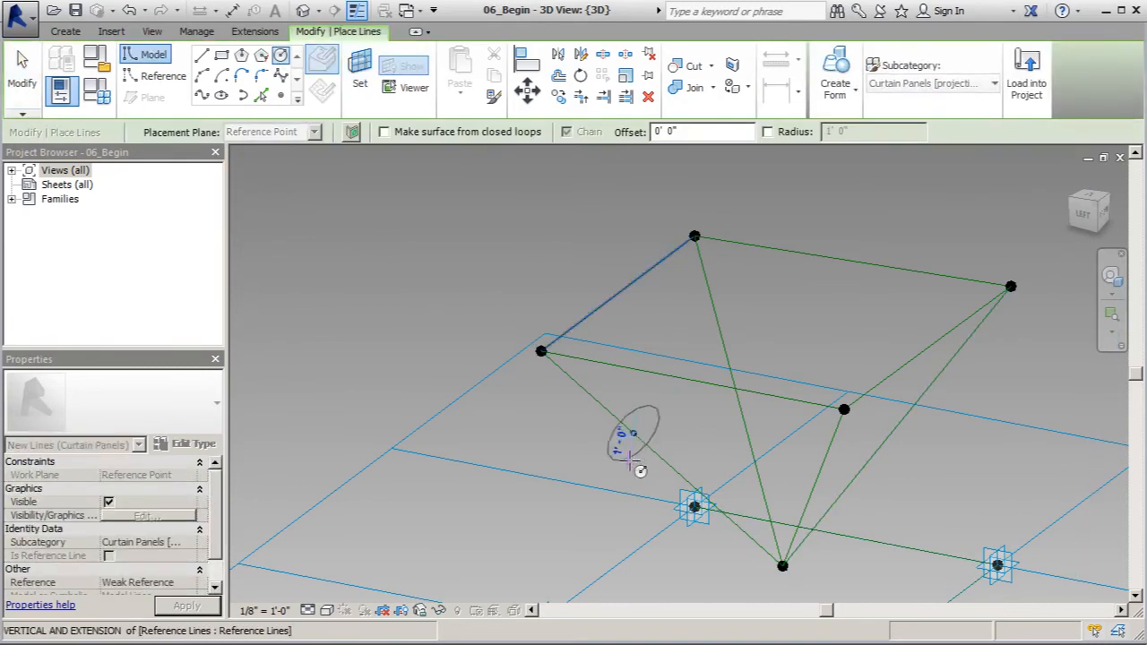
text(3)
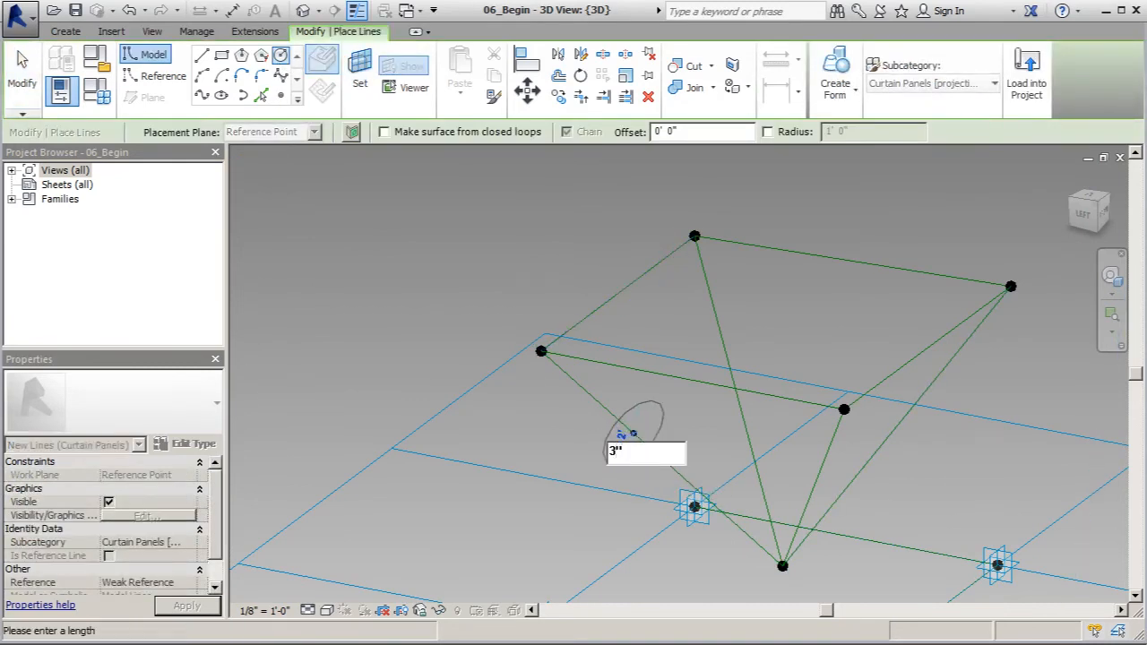
text(")
key(Return)
key(Escape)
key(Escape)
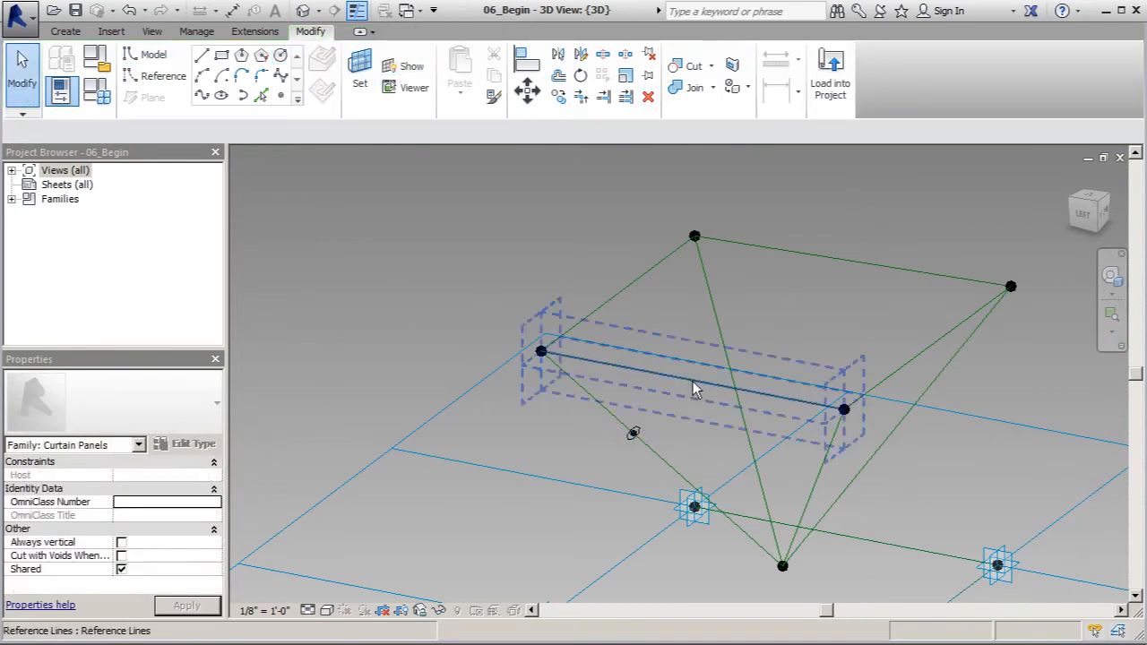
Step: Place a reference point partway along the rear diagonal reference line and set its perpendicular plane as the work plane
click(280, 95)
click(726, 344)
click(360, 73)
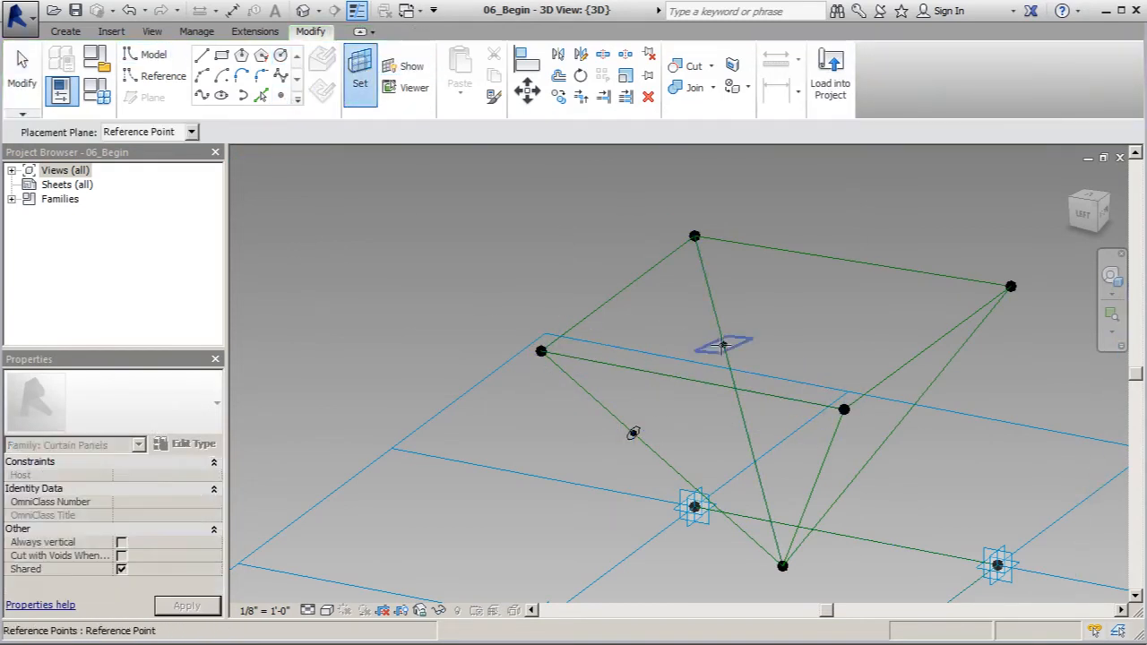
click(723, 345)
Step: Draw a circle of 3" radius centred on the rear diagonal's reference point
click(281, 54)
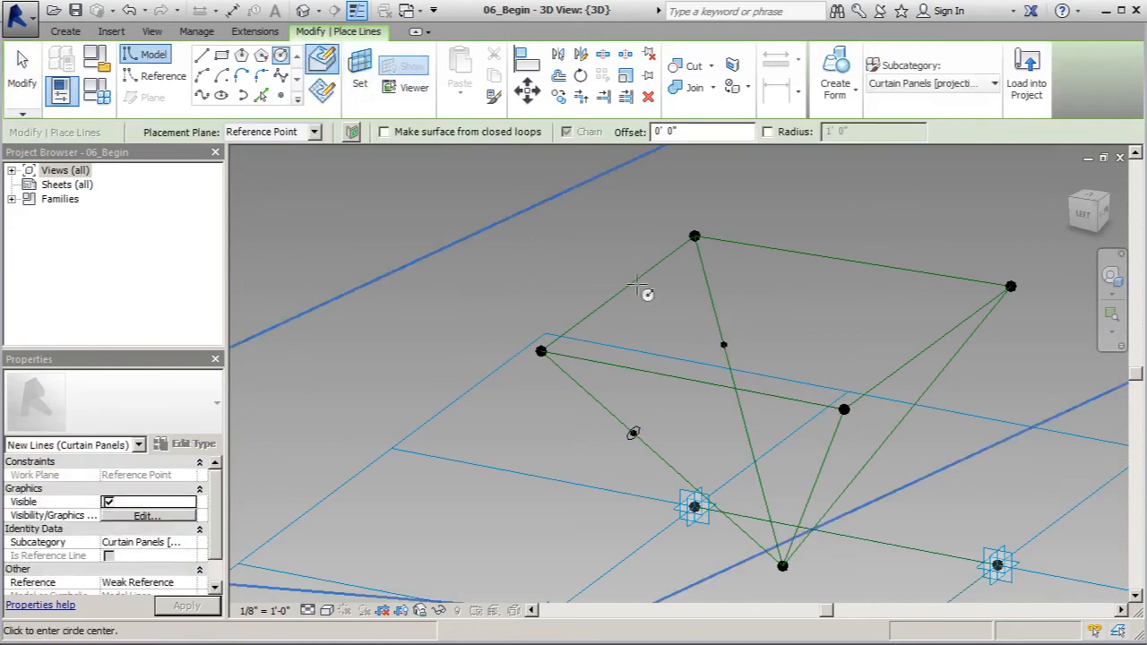
click(723, 344)
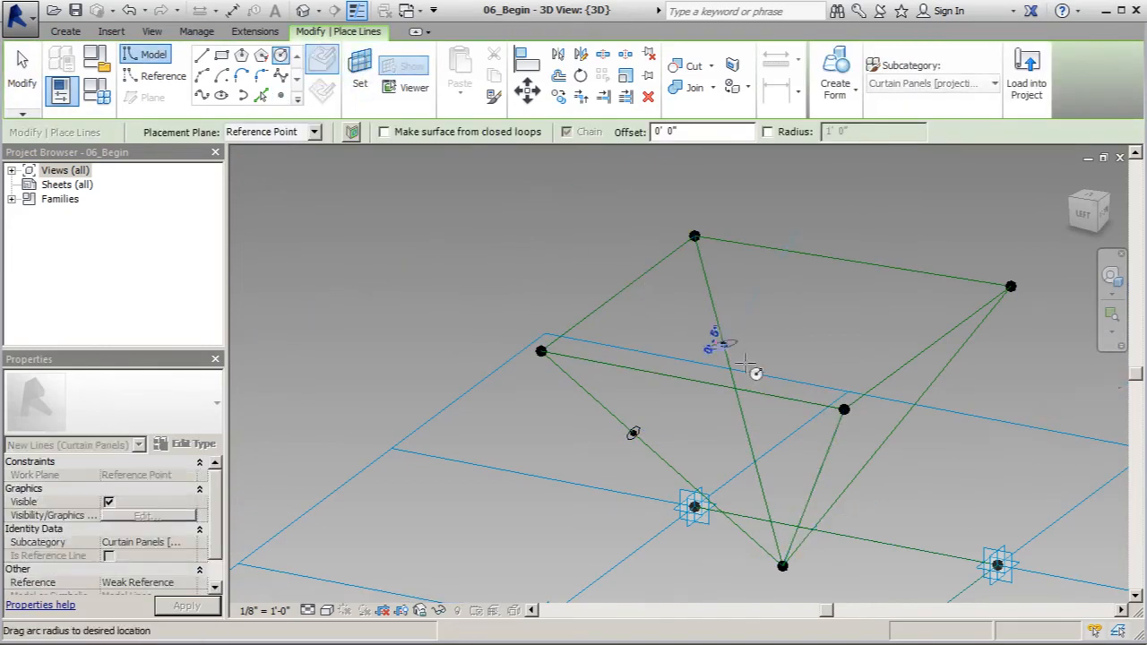
text(3")
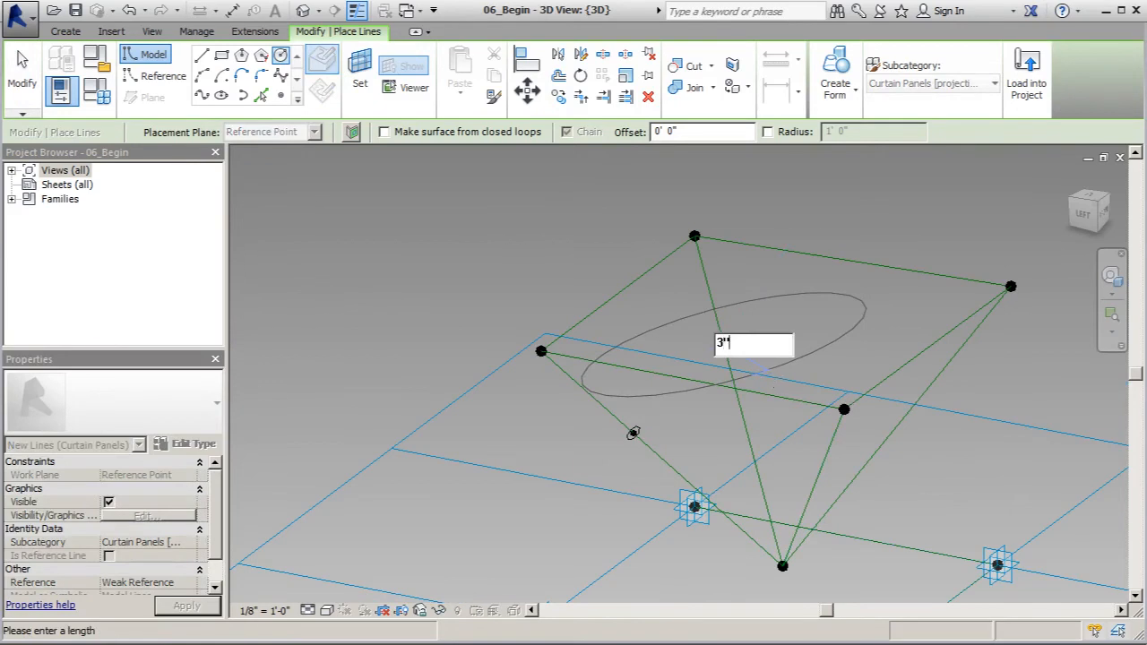
key(Return)
scroll(573, 331, down, 3)
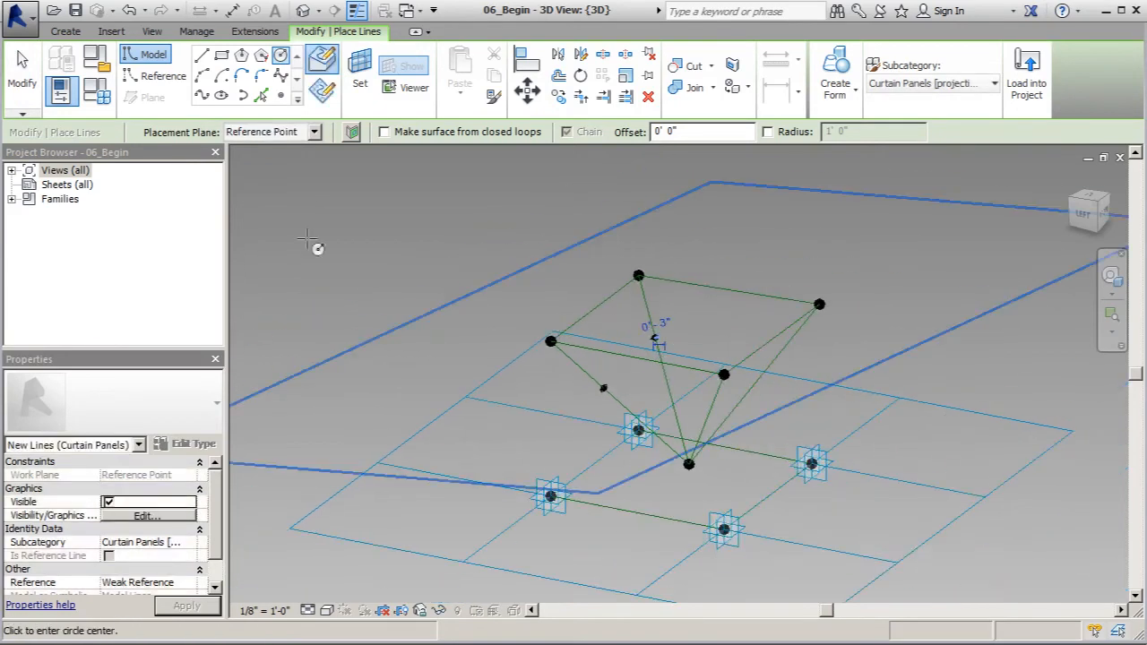
Step: Place a reference point partway along the right diagonal reference line and set its perpendicular plane as the work plane
click(281, 97)
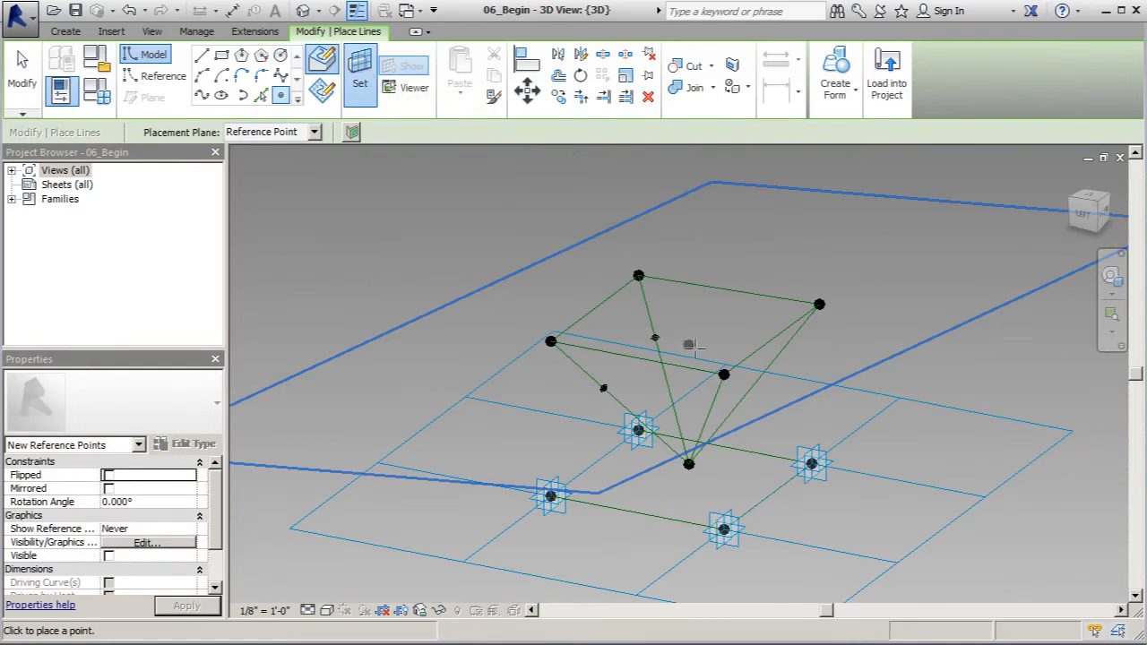
click(33, 80)
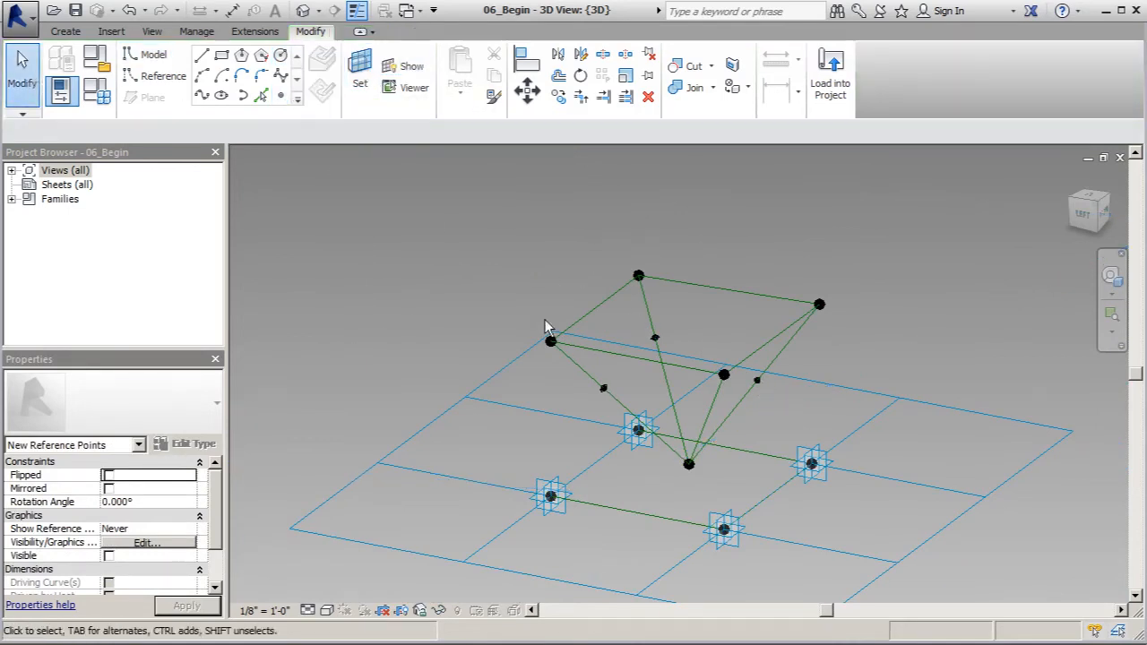
click(358, 72)
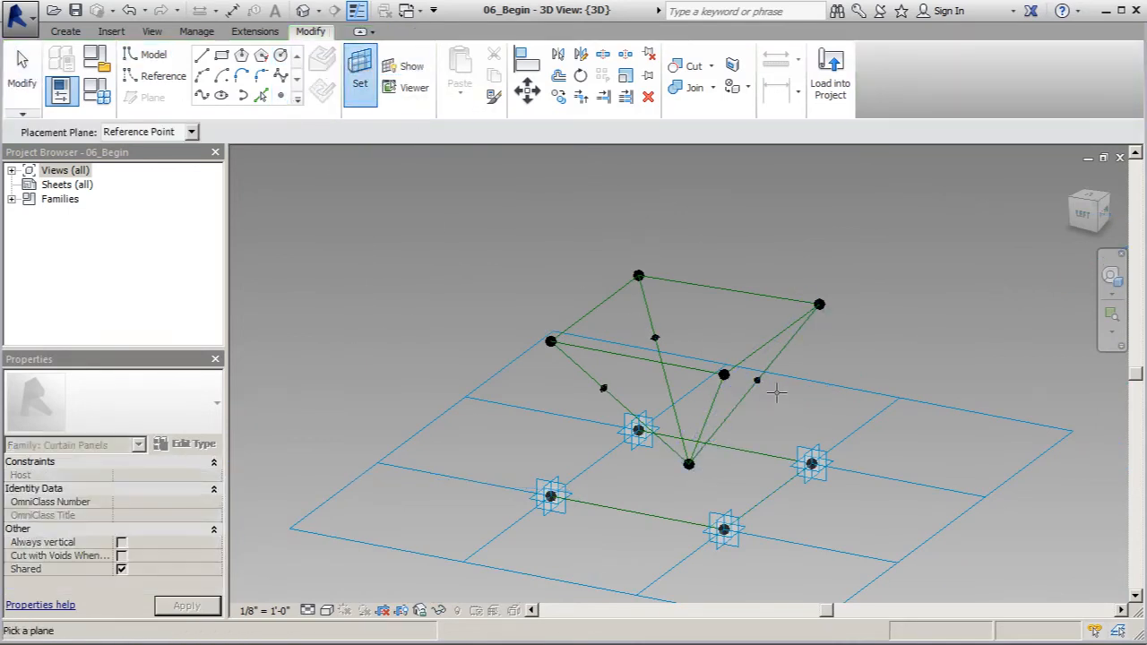
click(757, 378)
Step: Draw a circle of 3" radius centred on the right diagonal's reference point
click(278, 61)
shift+middle_drag(815, 377, 732, 390)
scroll(734, 392, up, 2)
click(768, 398)
text(3)
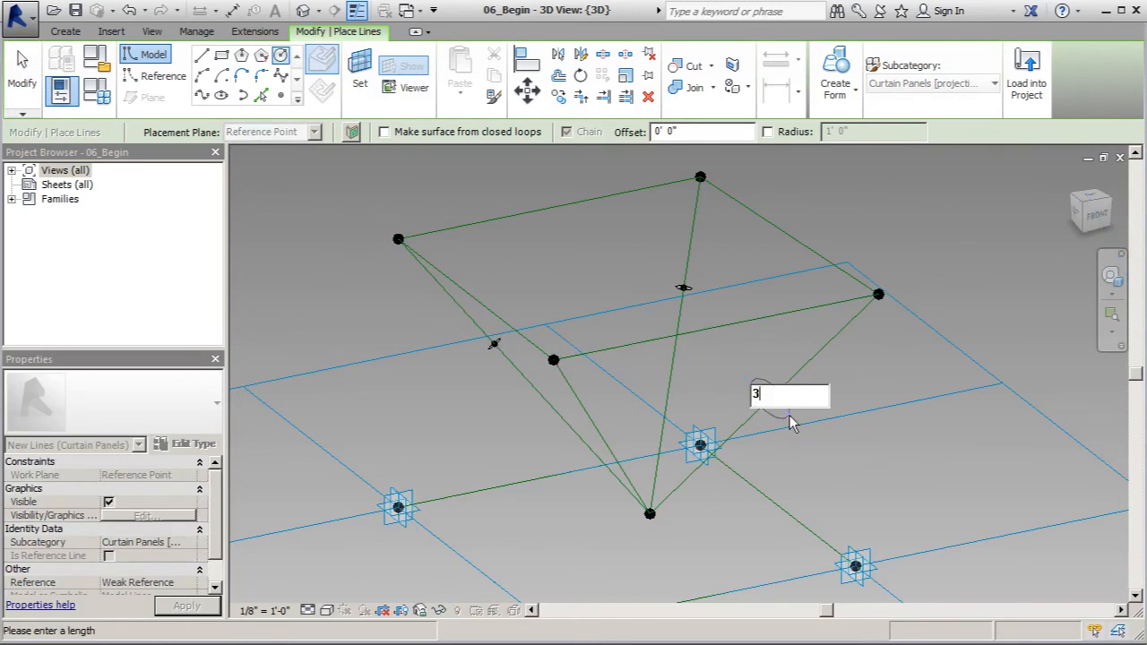
key(Return)
scroll(515, 392, down, 2)
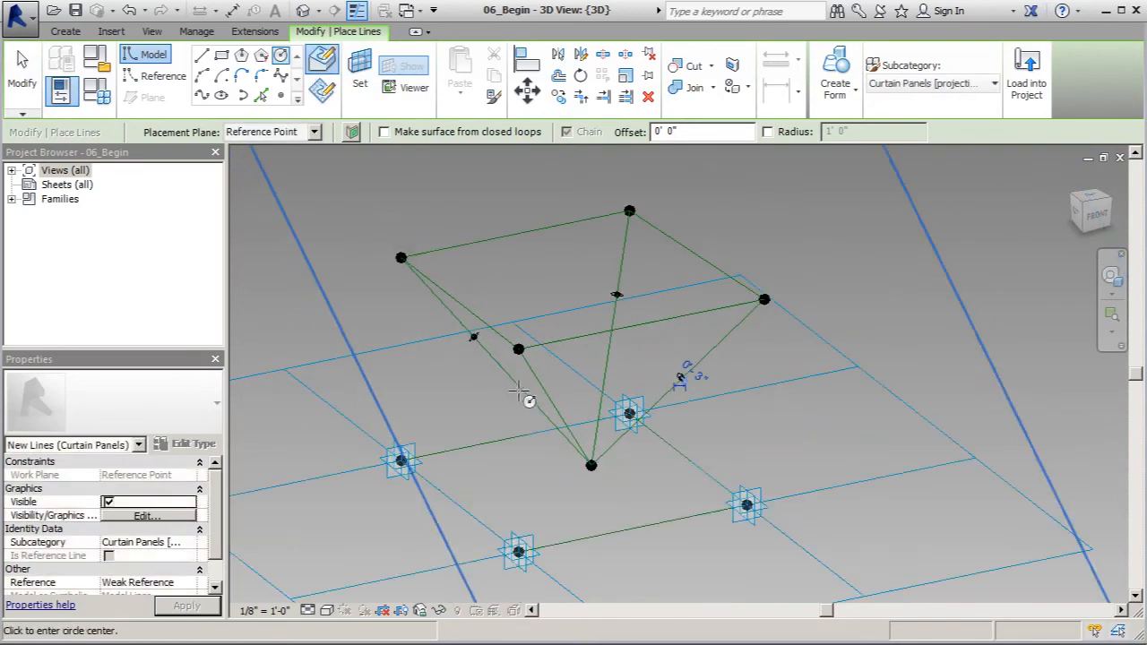
Step: Place a reference point partway along the last diagonal without a profile and set its perpendicular plane as the work plane
shift+middle_drag(538, 392, 466, 398)
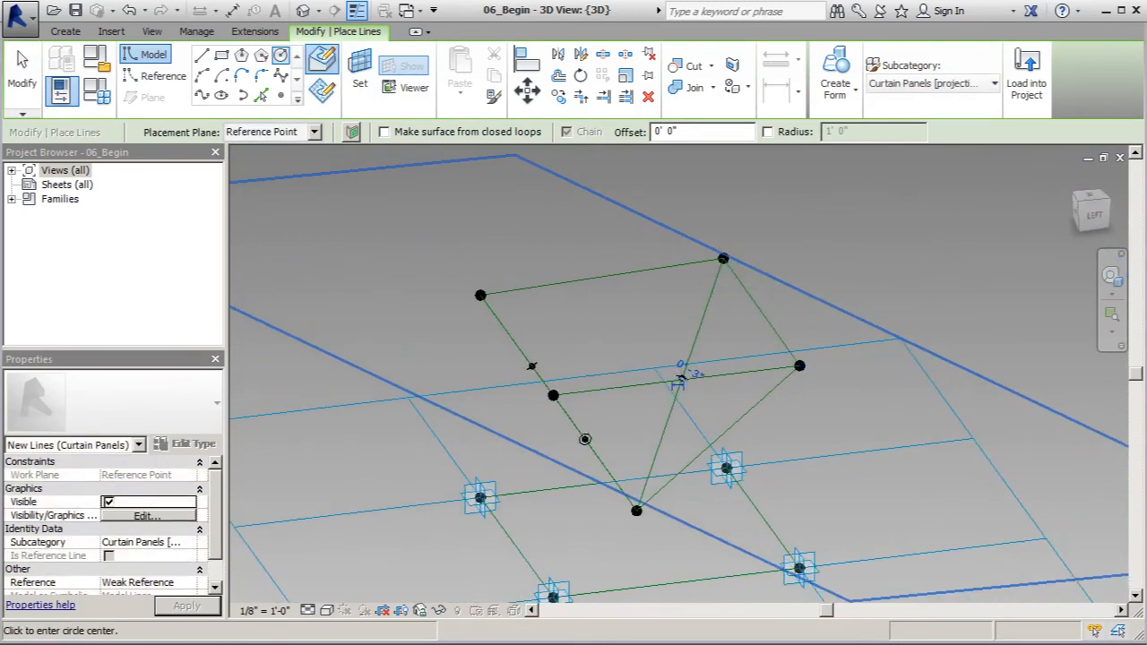
click(23, 71)
scroll(762, 443, up, 2)
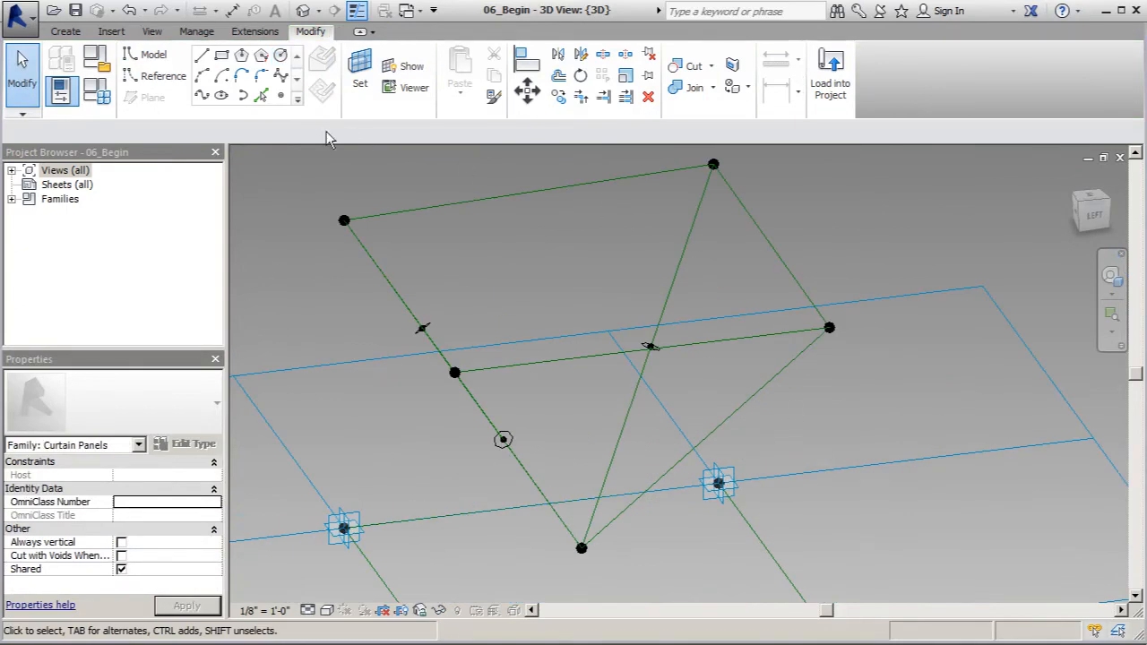
click(280, 95)
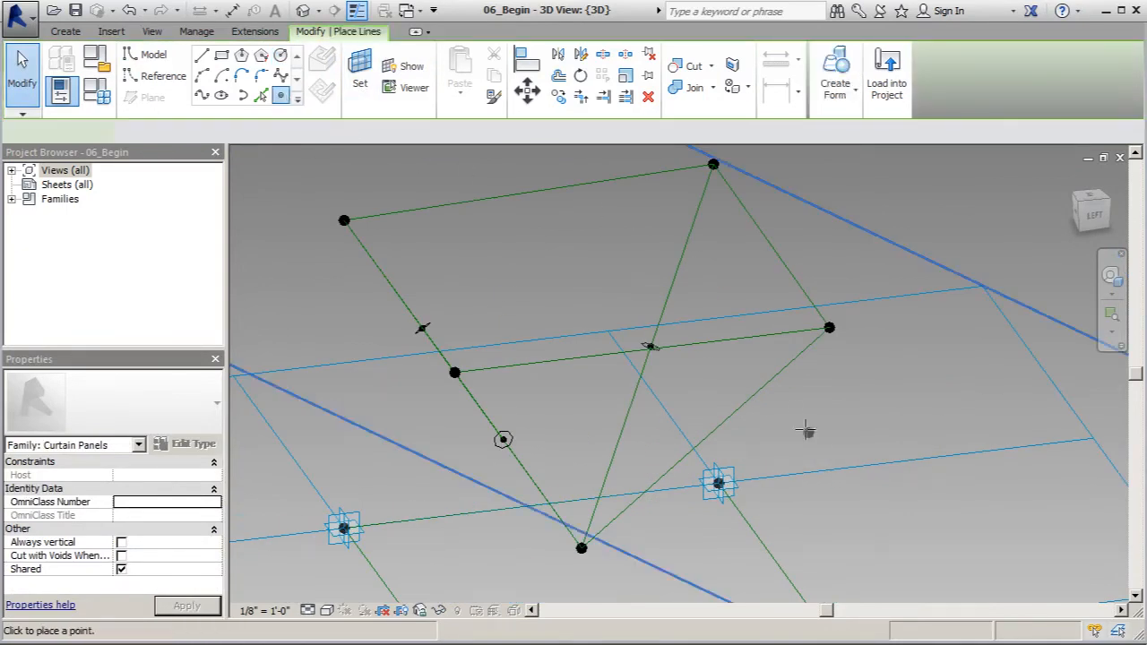
click(805, 433)
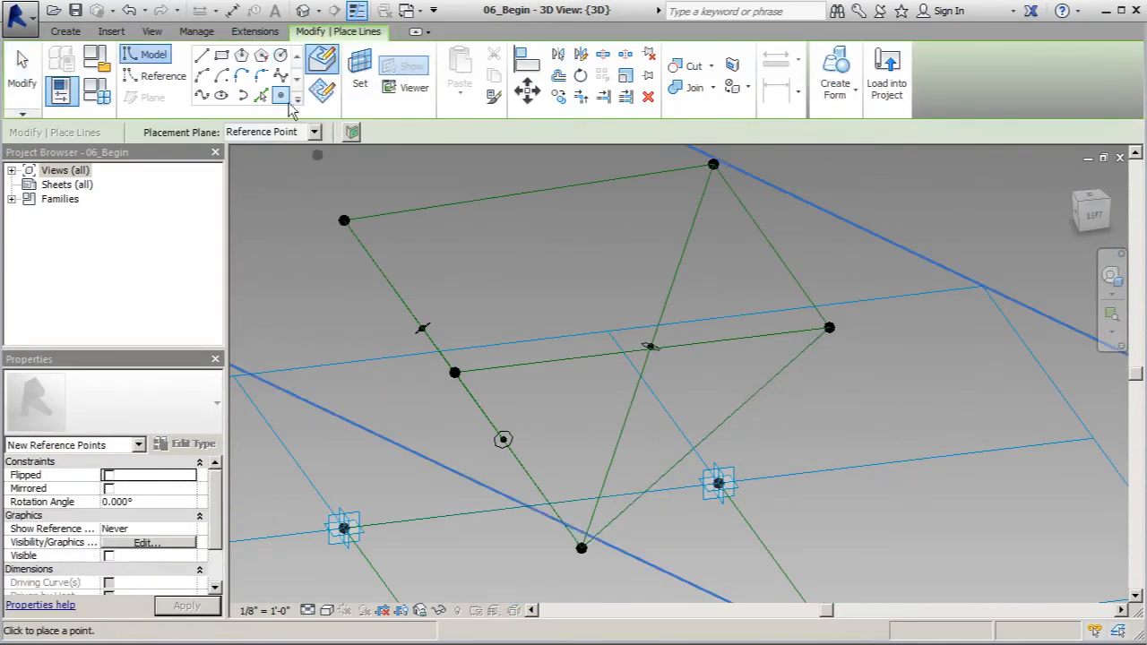
click(360, 76)
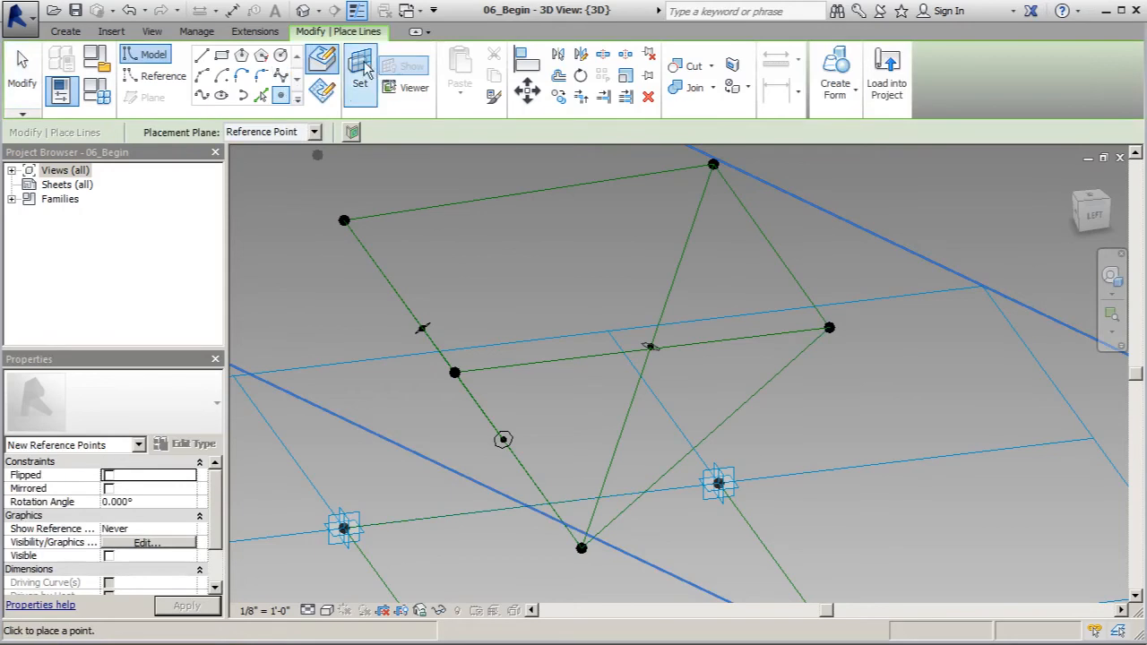
click(754, 394)
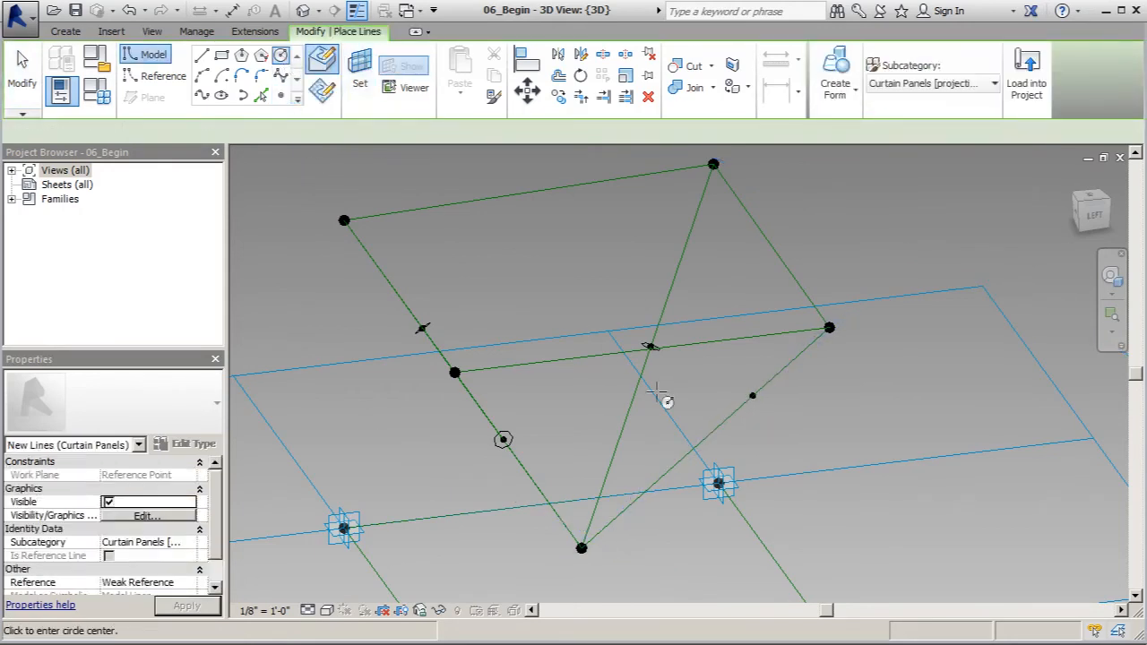
Step: Draw a circle of 3" radius centred on the reference point of the last diagonal
click(754, 394)
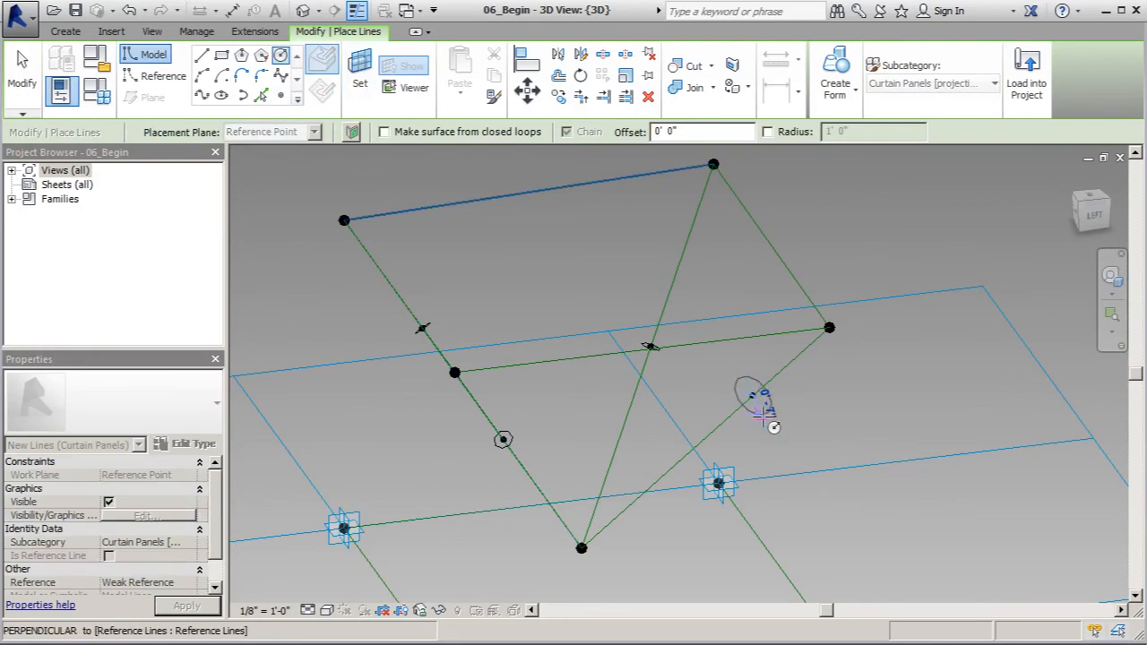
text(3')
key(Return)
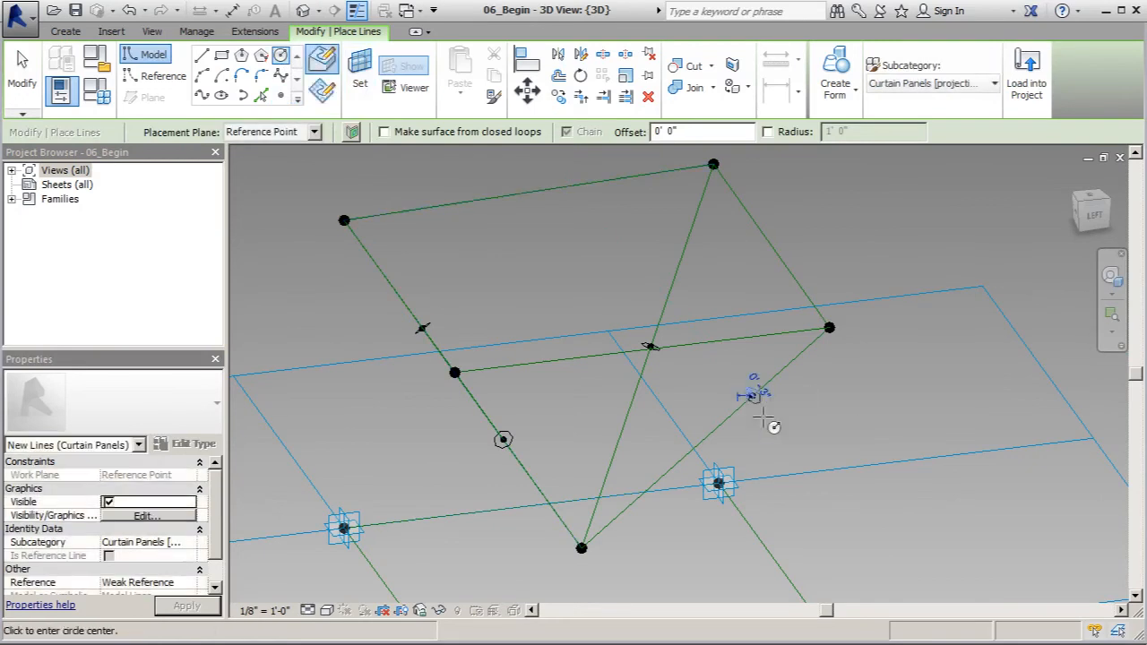
click(22, 72)
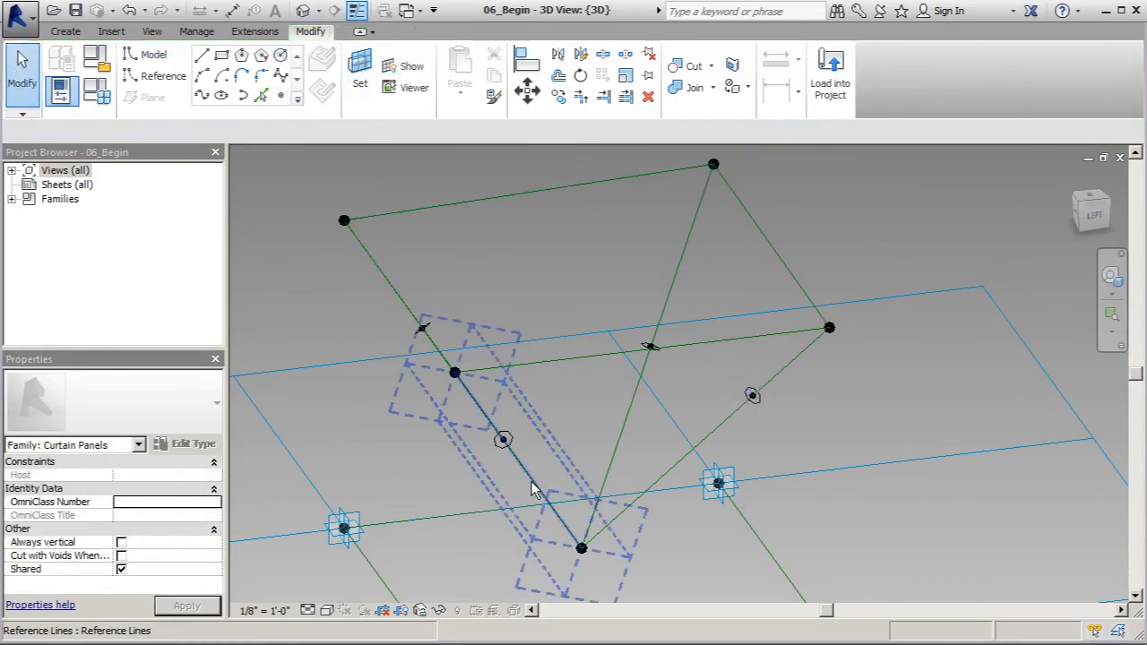
Step: Create tube forms along the two nearest diagonals, each from its circle and reference line
click(520, 446)
ctrl+click(516, 437)
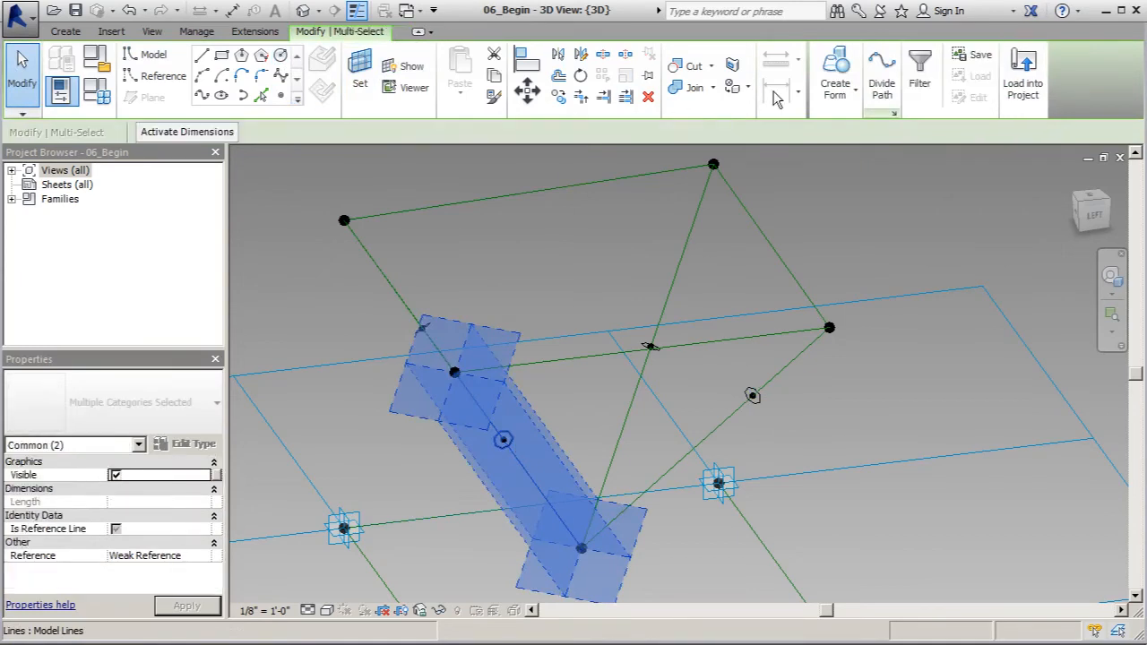
click(842, 73)
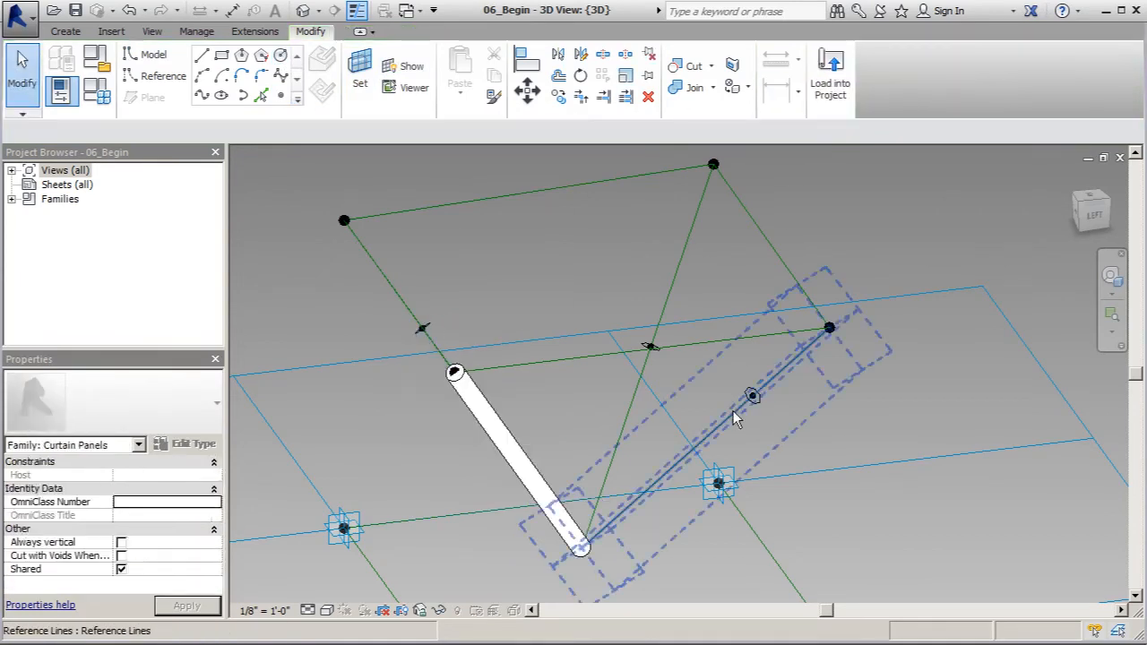
click(740, 410)
ctrl+click(755, 405)
click(837, 71)
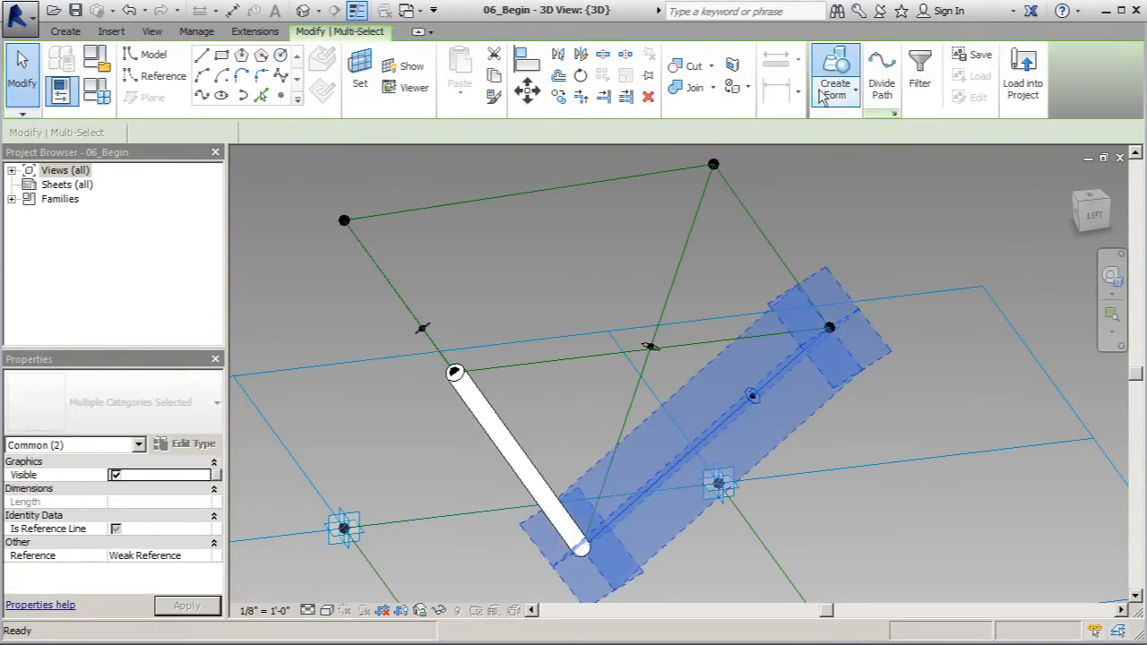
Step: Create tube forms along the remaining two diagonals, each from its circle and reference line
click(672, 283)
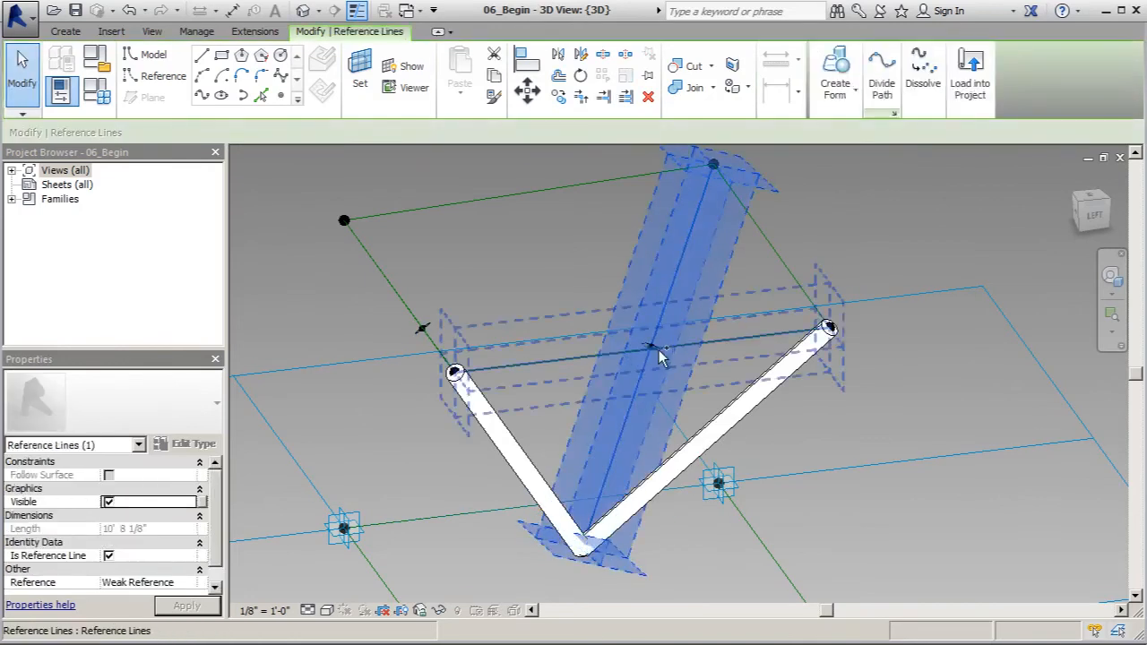
scroll(660, 348, up, 4)
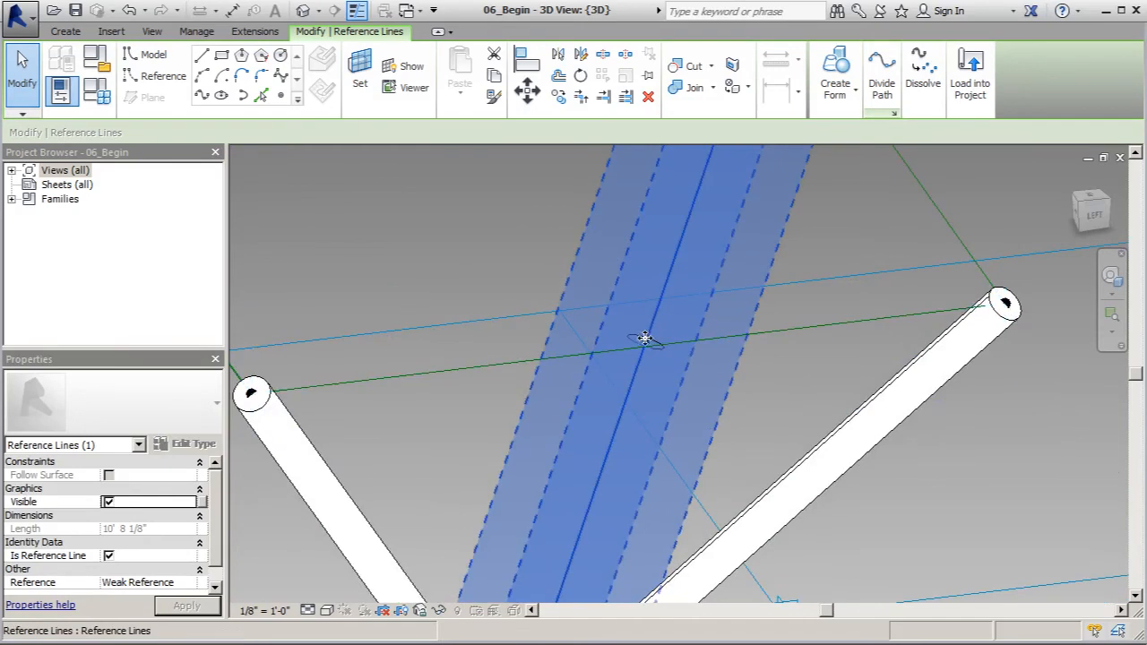
ctrl+click(638, 335)
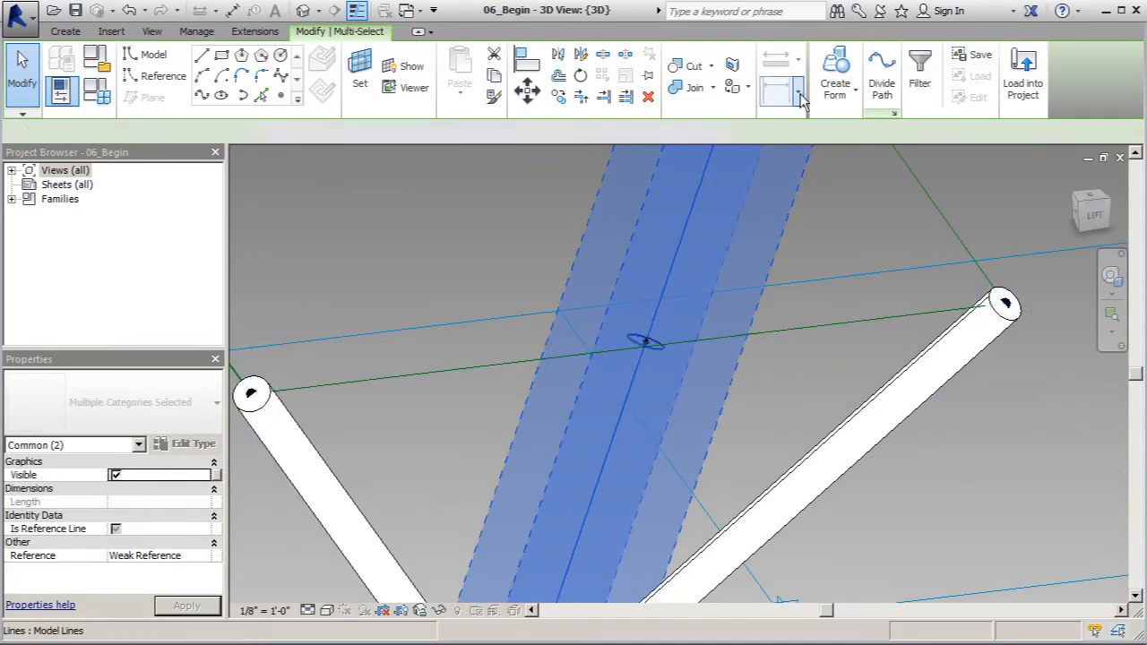
click(828, 72)
shift+middle_drag(858, 297, 741, 358)
click(657, 365)
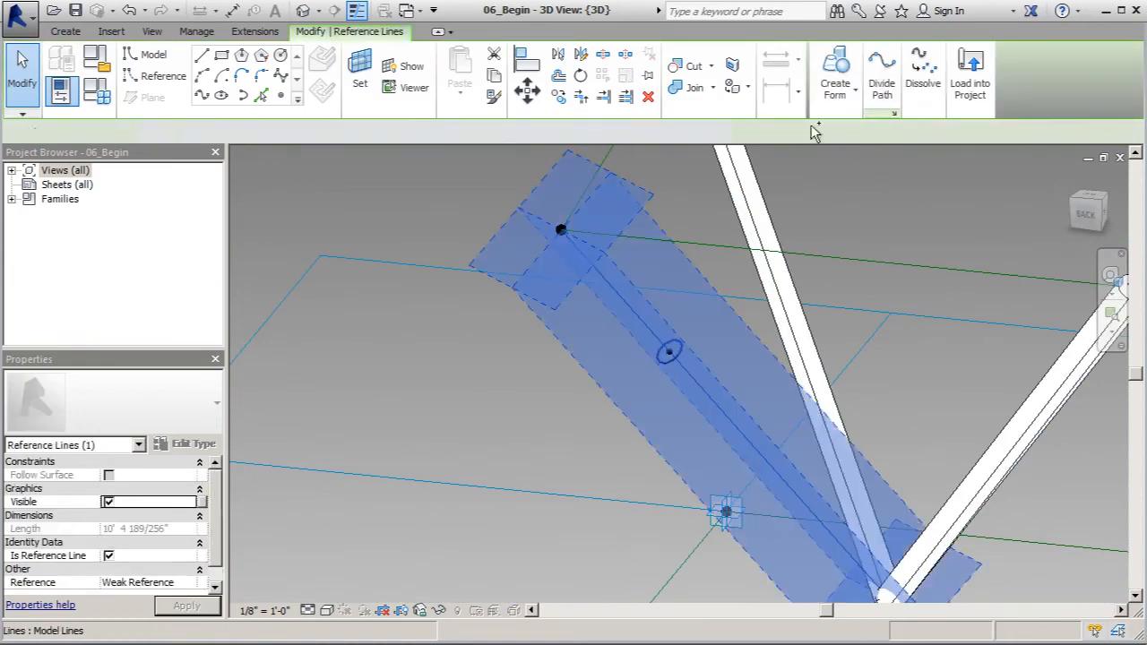
click(835, 77)
scroll(387, 460, down, 3)
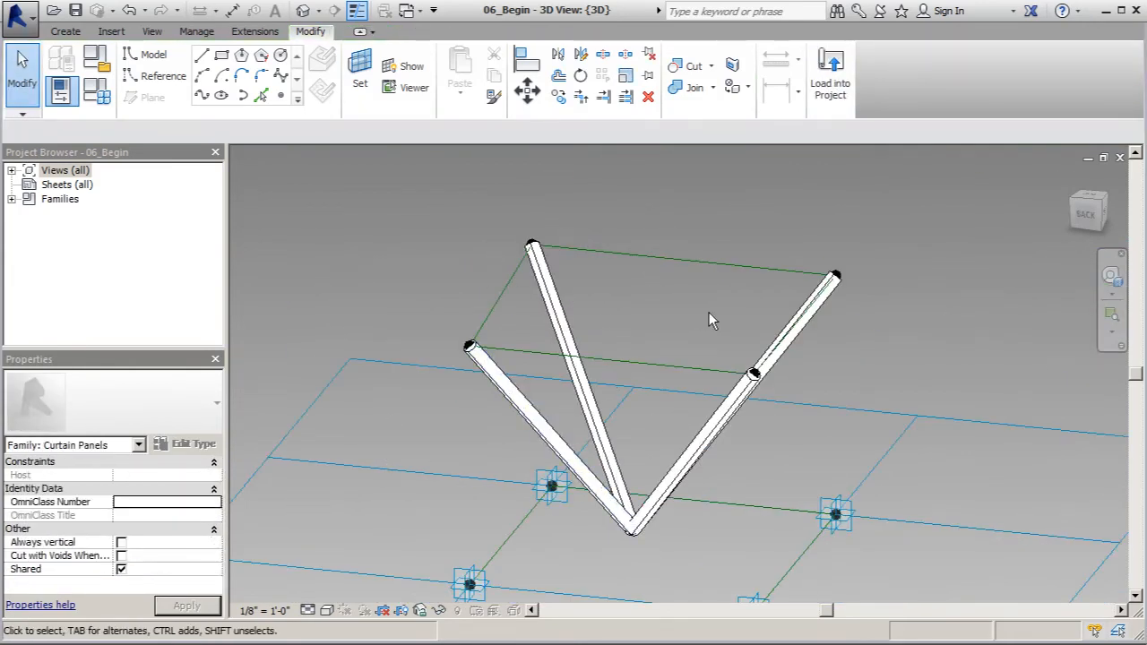
Step: Create a planar surface form from the four reference lines around the pyramid's upper rectangle
click(504, 303)
ctrl+click(653, 365)
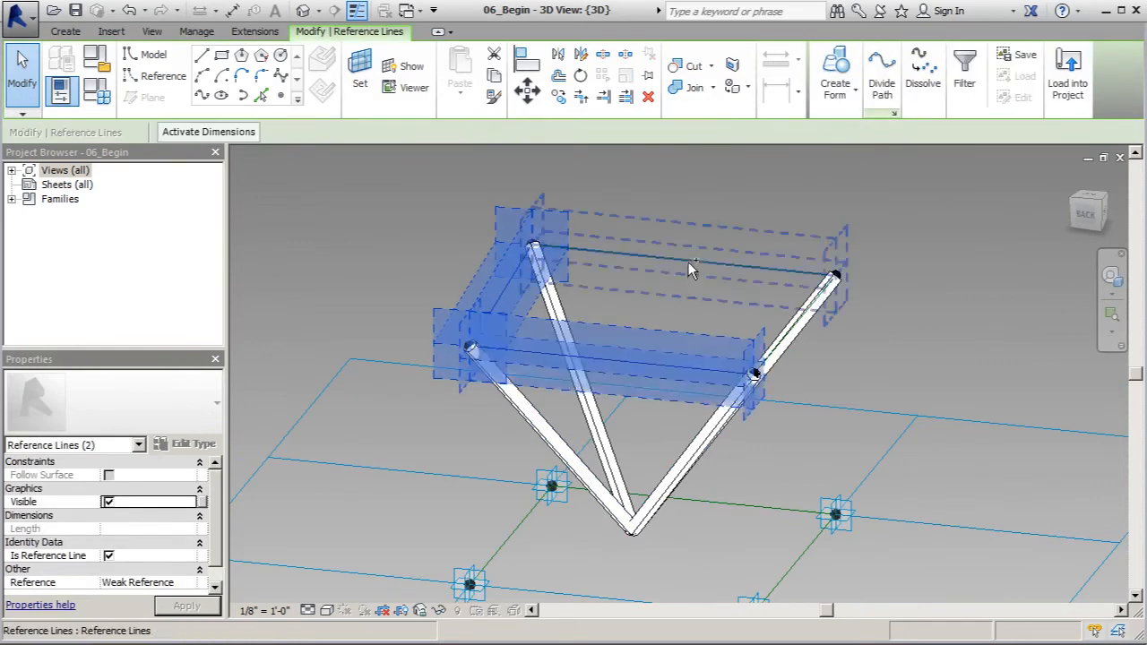
ctrl+click(688, 268)
ctrl+click(794, 325)
click(834, 71)
click(581, 330)
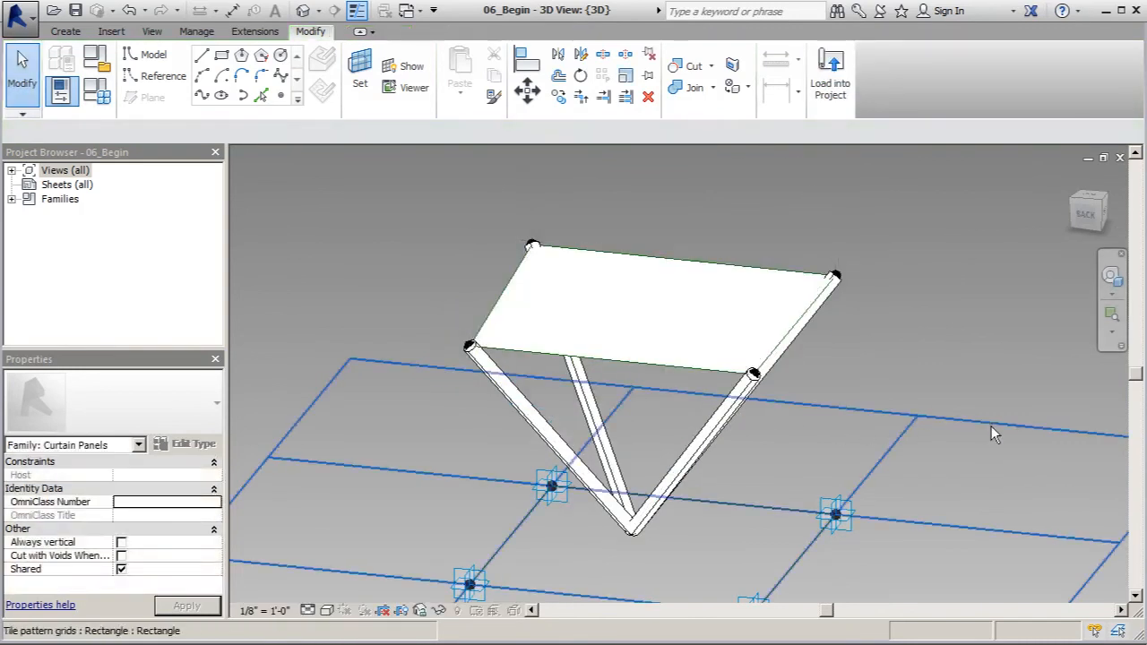
Step: Assign the Glass material to the upper planar surface form
click(583, 314)
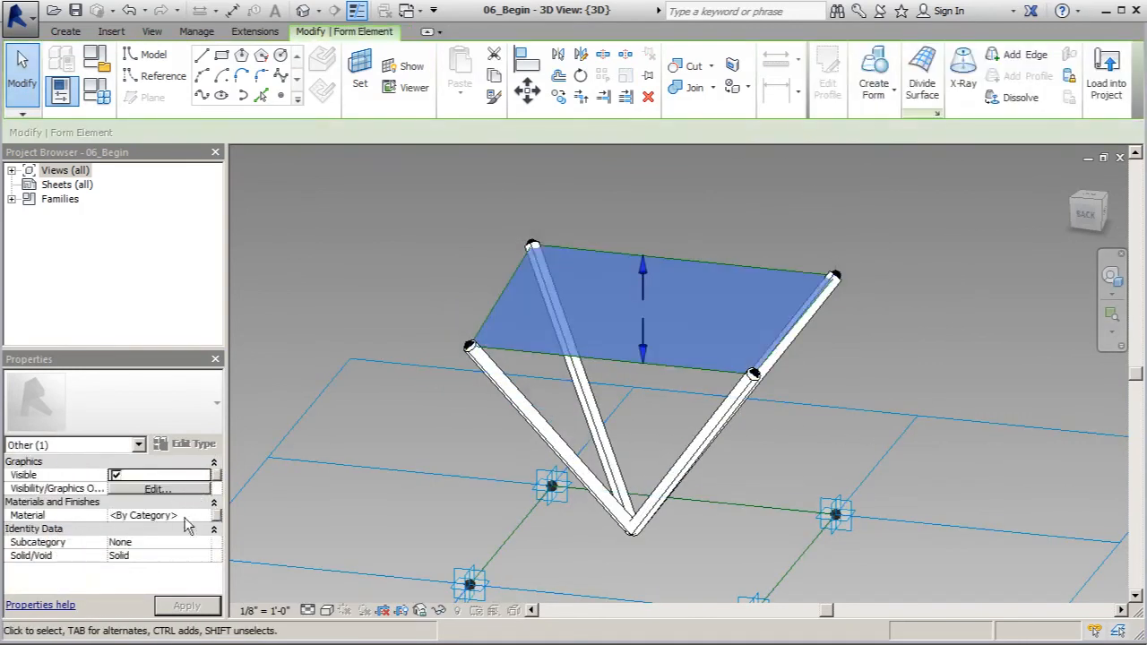
click(207, 516)
click(216, 515)
click(268, 379)
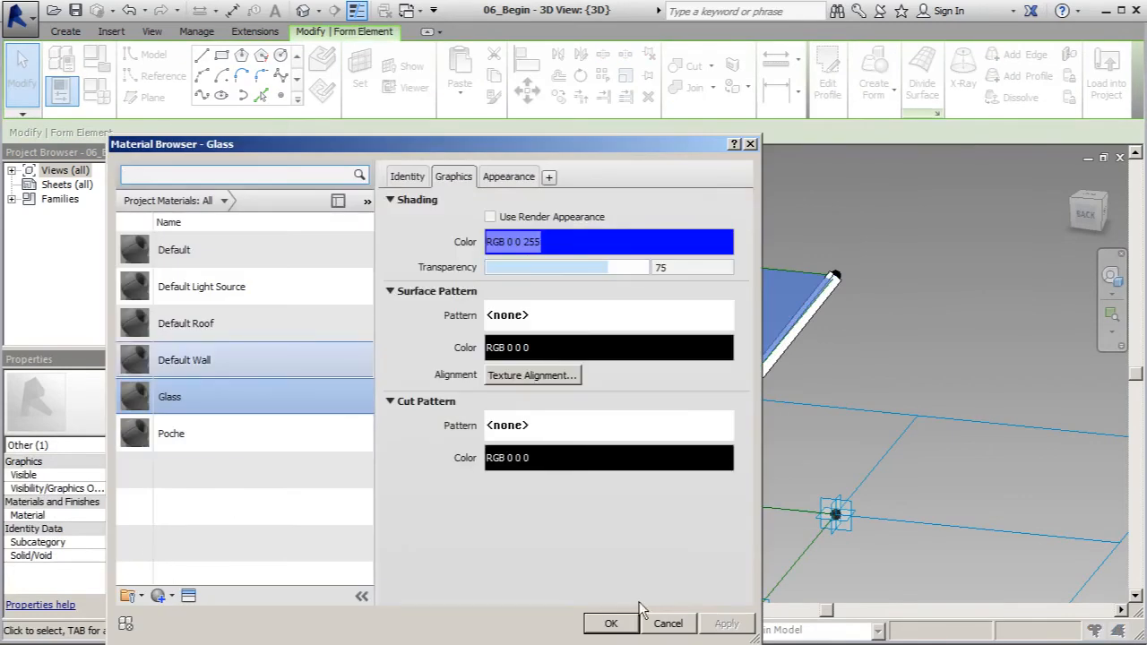
click(609, 622)
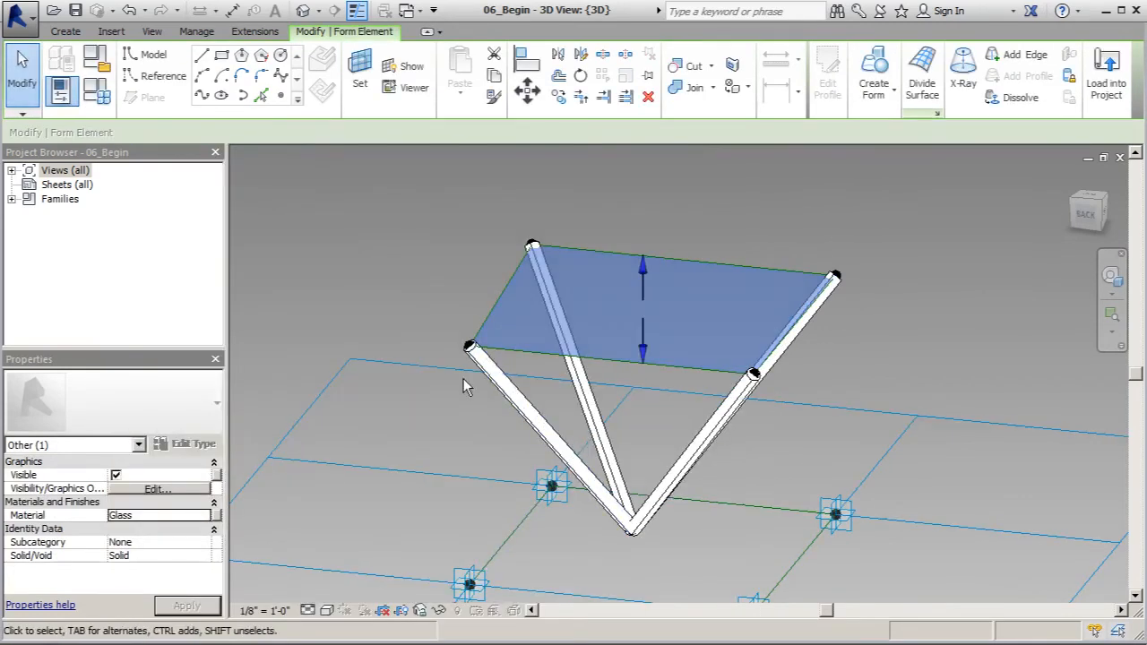
click(25, 87)
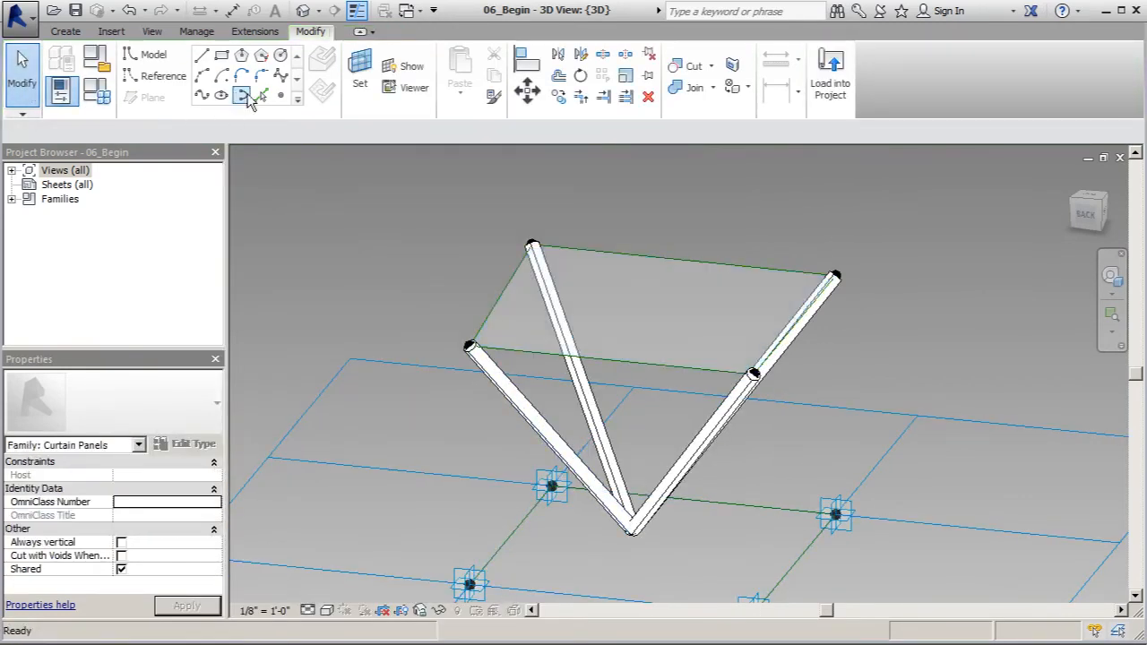
Step: Place a reference point midway along the short reference line at the left edge of the glass surface
click(280, 95)
click(502, 294)
key(Escape)
key(Escape)
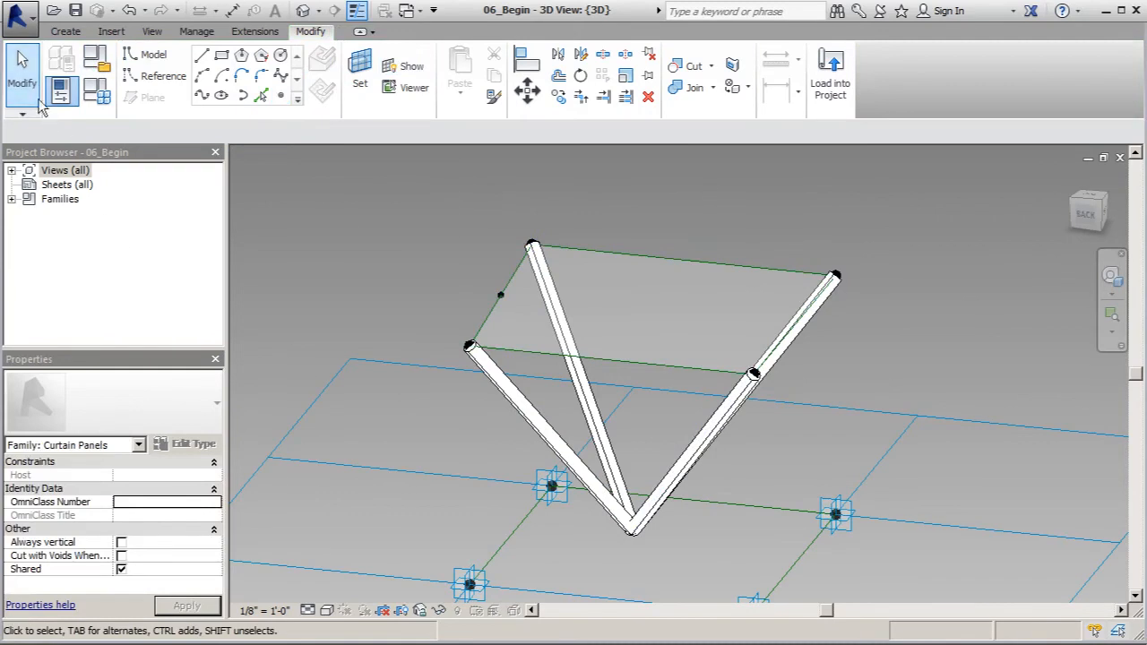
scroll(663, 368, down, 2)
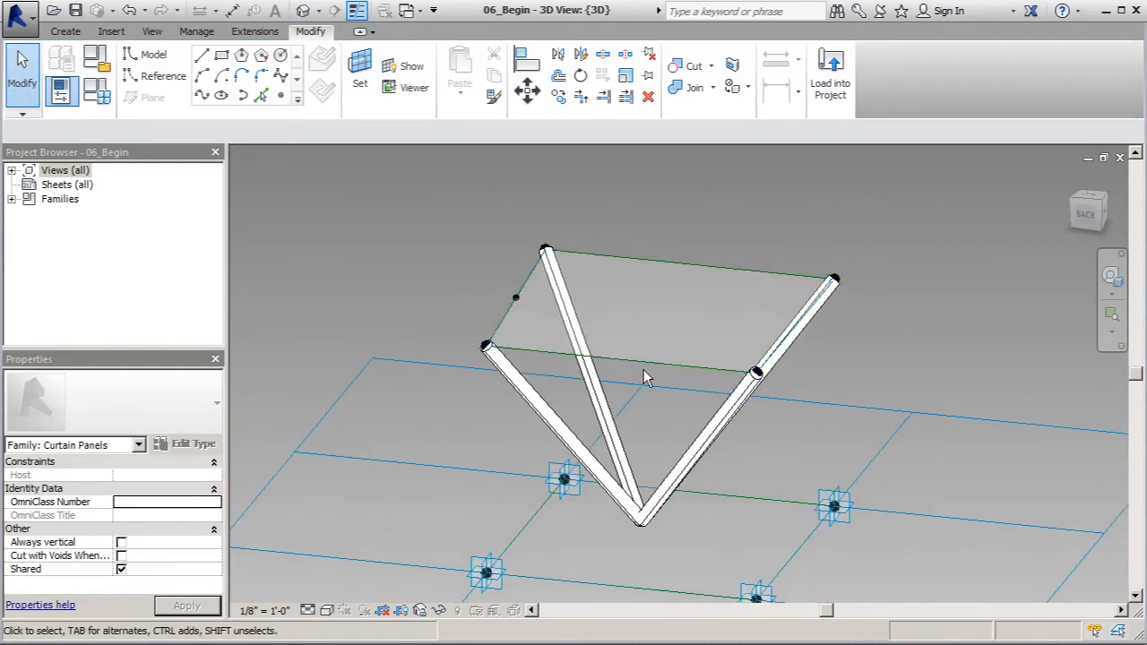
shift+middle_drag(646, 355, 785, 375)
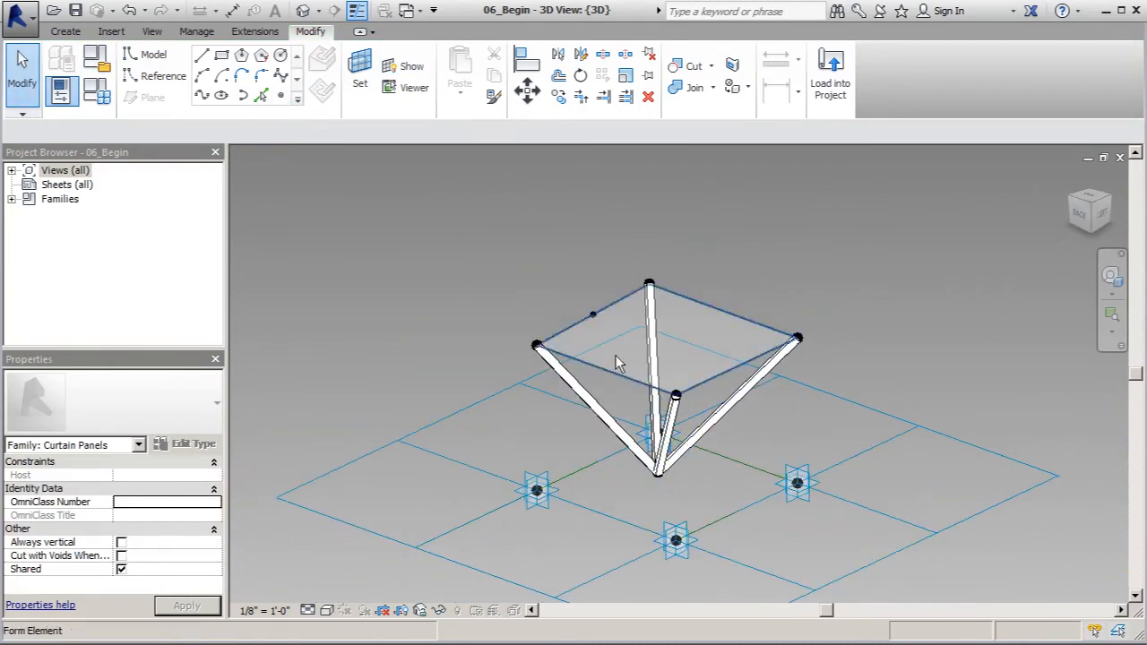
Step: Draw a model circle with a 3-inch radius centred on the edge's mid reference point, using that point's perpendicular work plane
scroll(627, 387, up, 3)
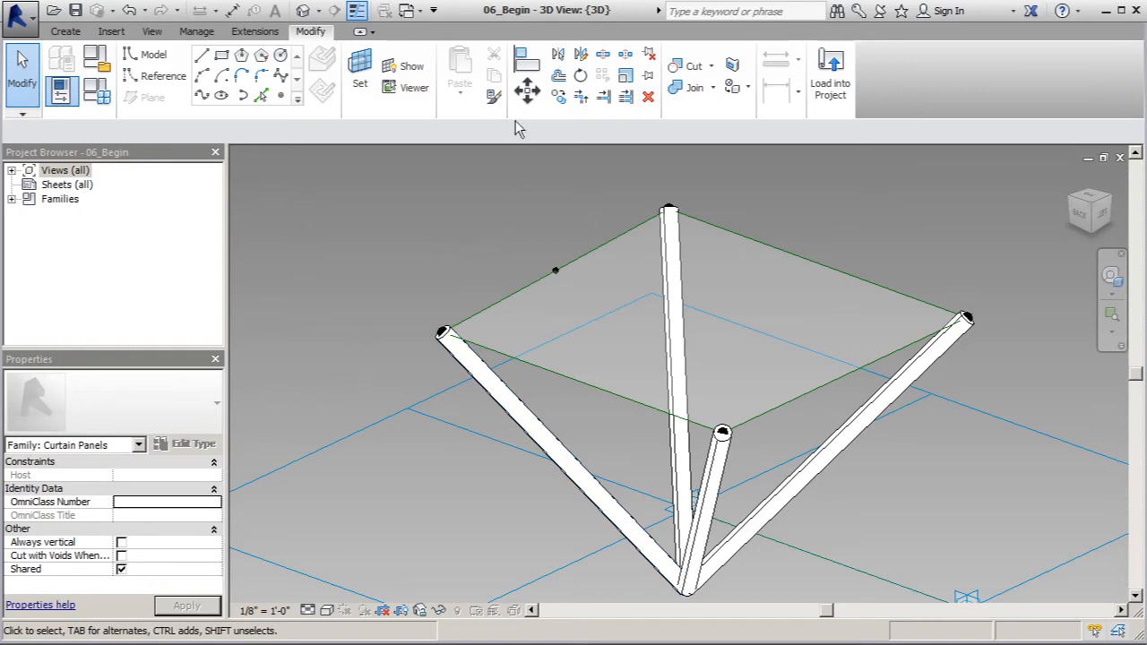
click(359, 76)
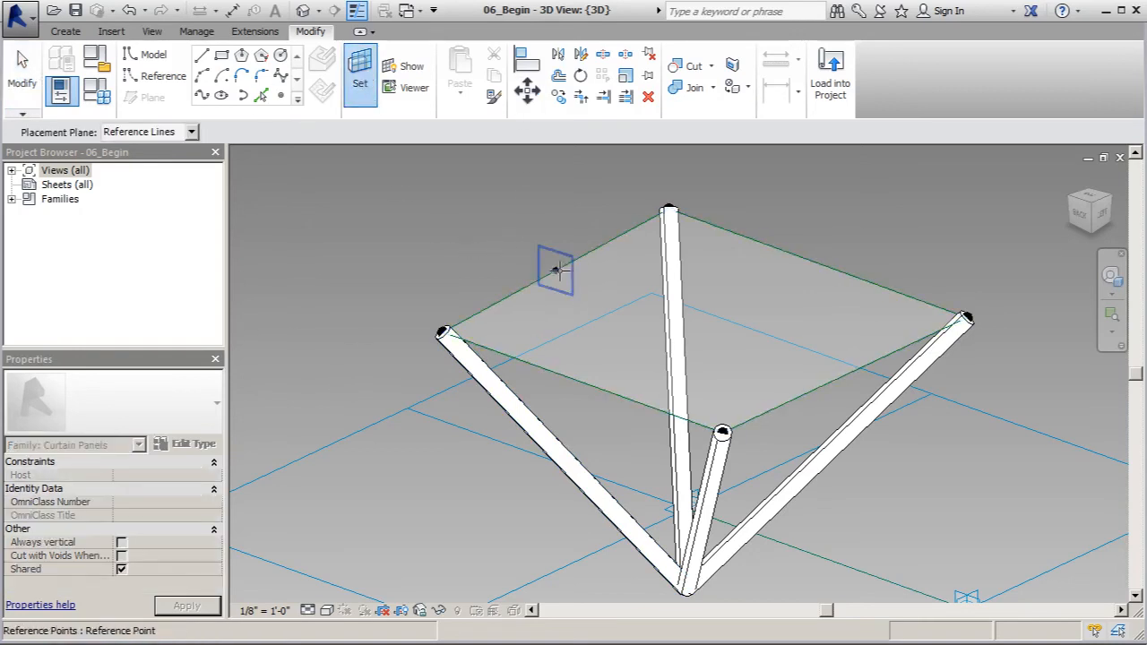
click(556, 269)
click(280, 55)
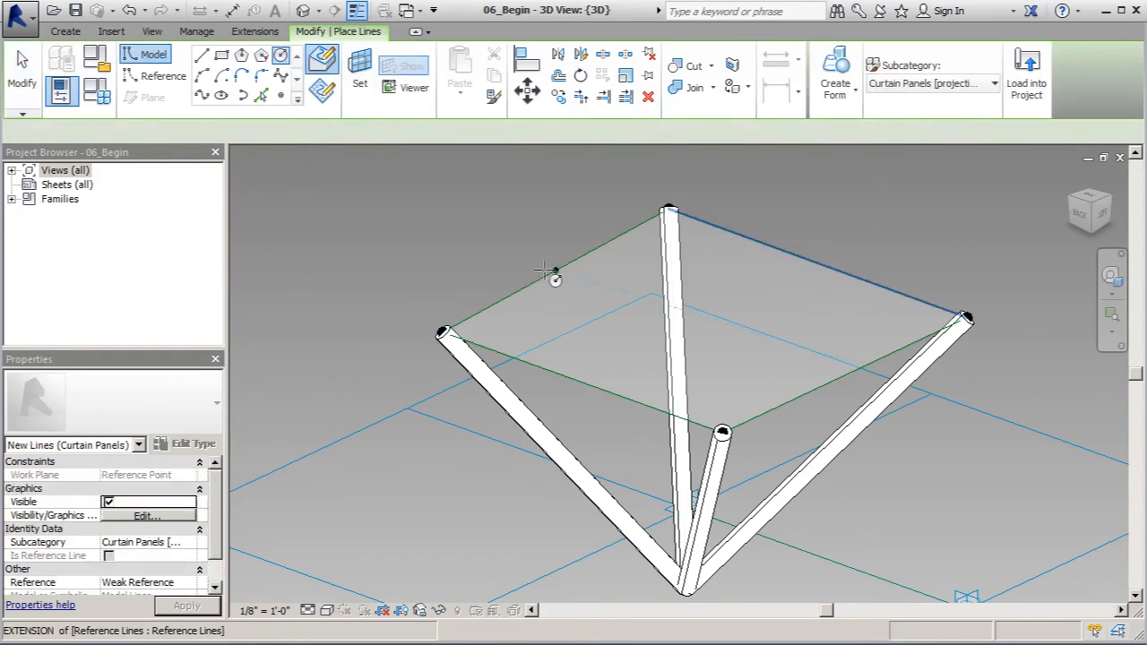
click(555, 269)
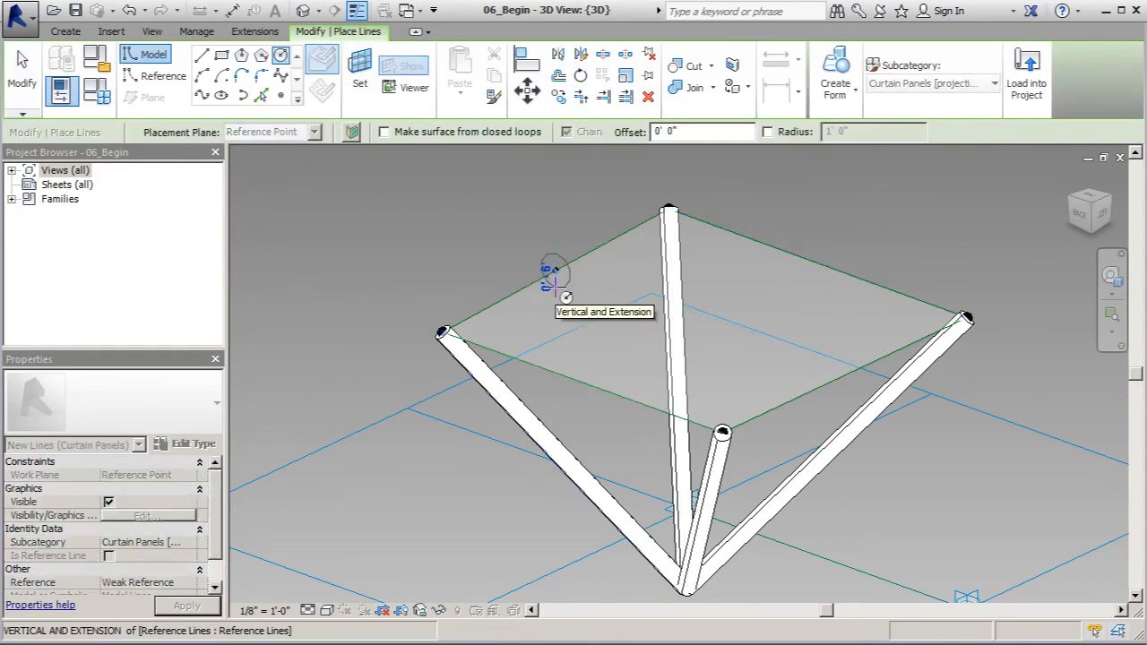
text(3)
key(Return)
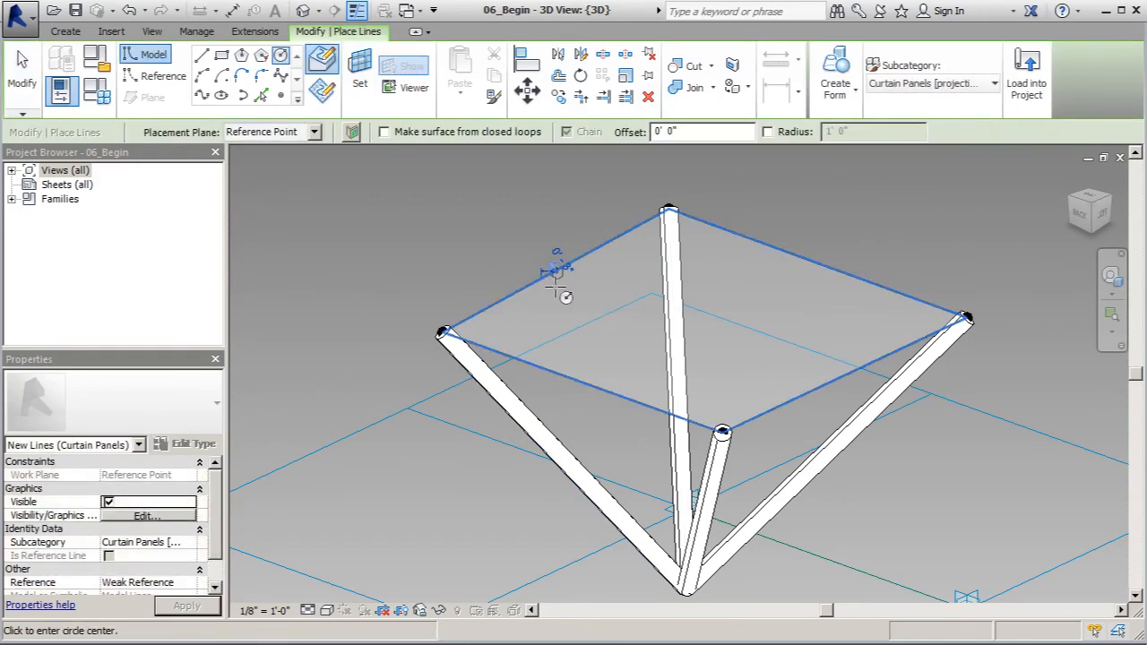
key(Escape)
key(Escape)
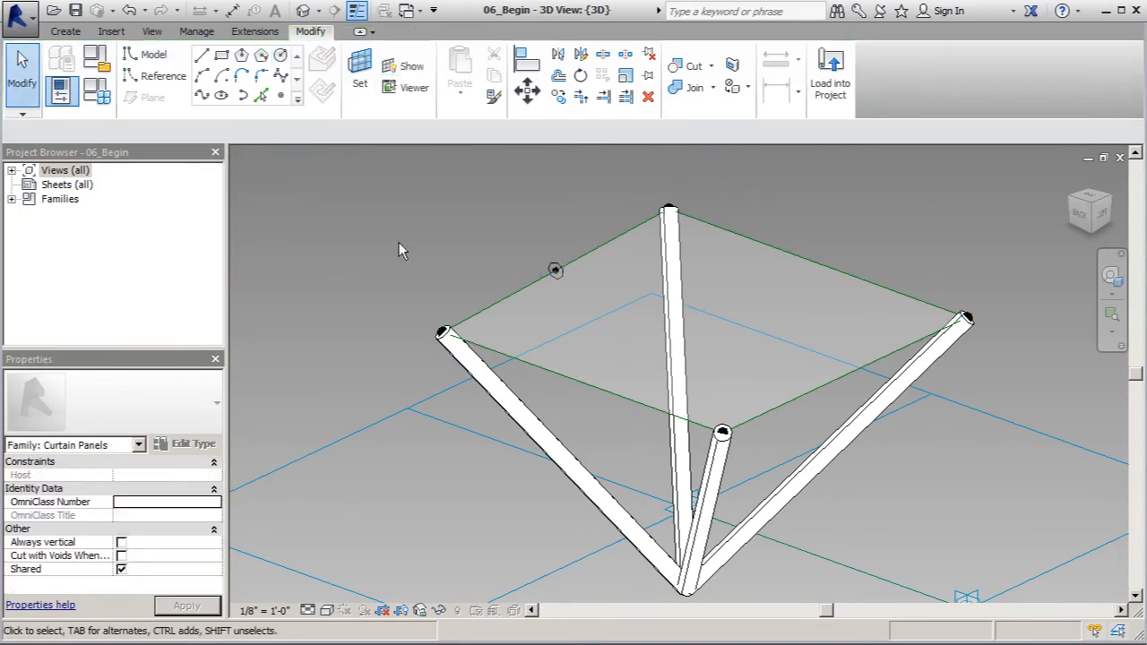
Step: Create a tube form around the glass panel's perimeter from the four upper reference lines and the circle
click(519, 289)
click(535, 286)
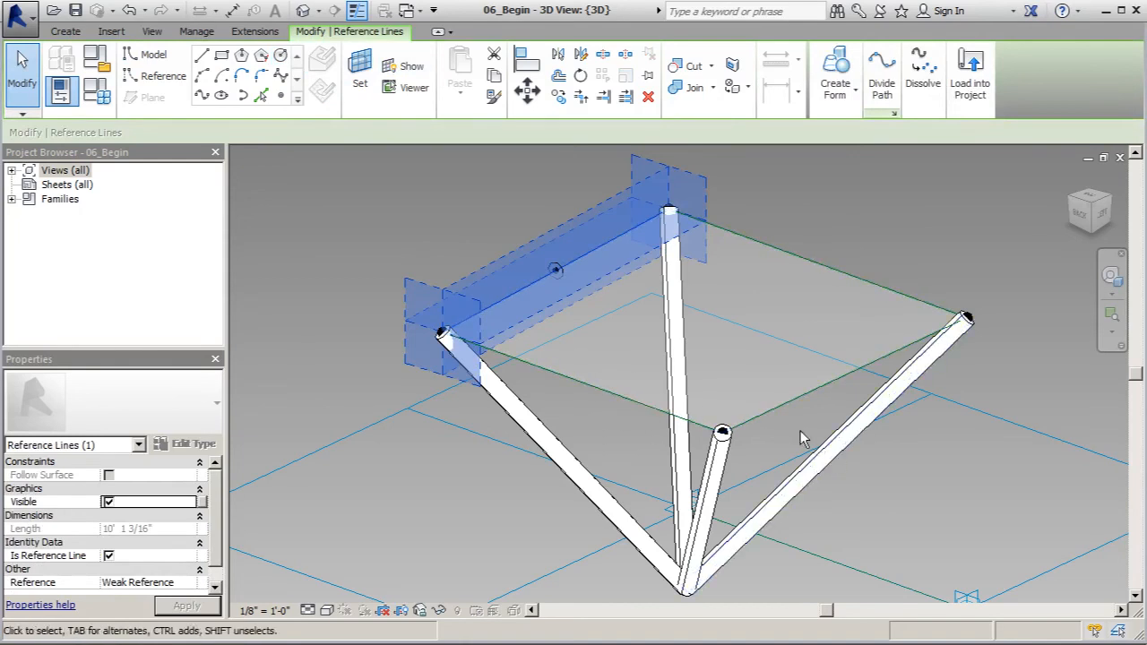
shift+middle_drag(806, 433, 773, 403)
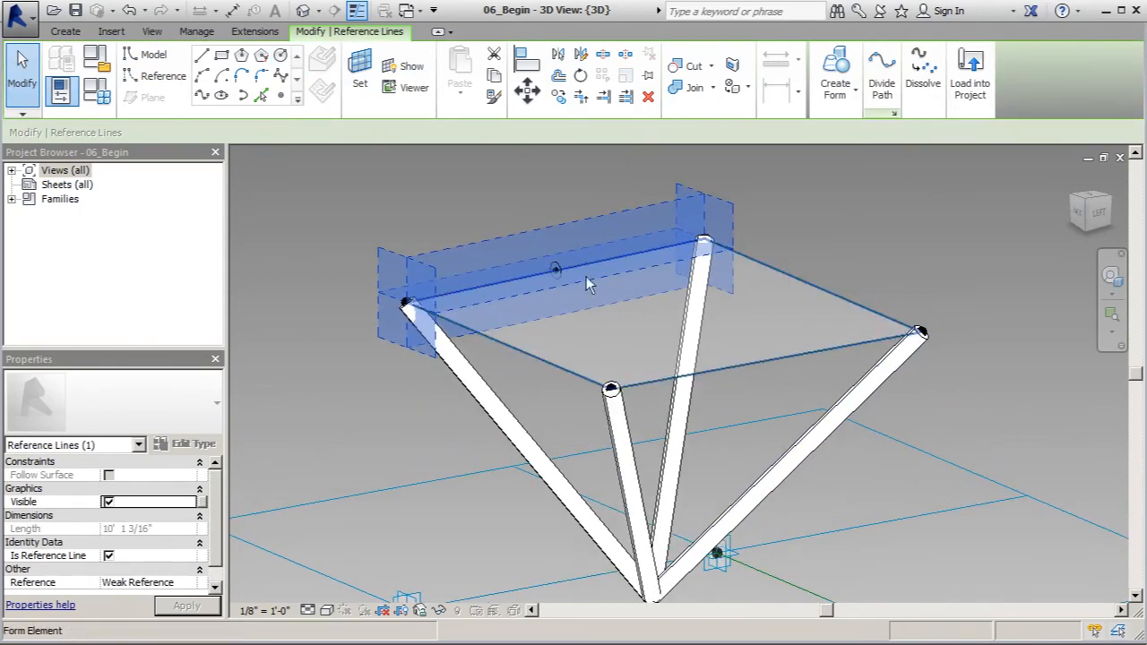
ctrl+click(793, 275)
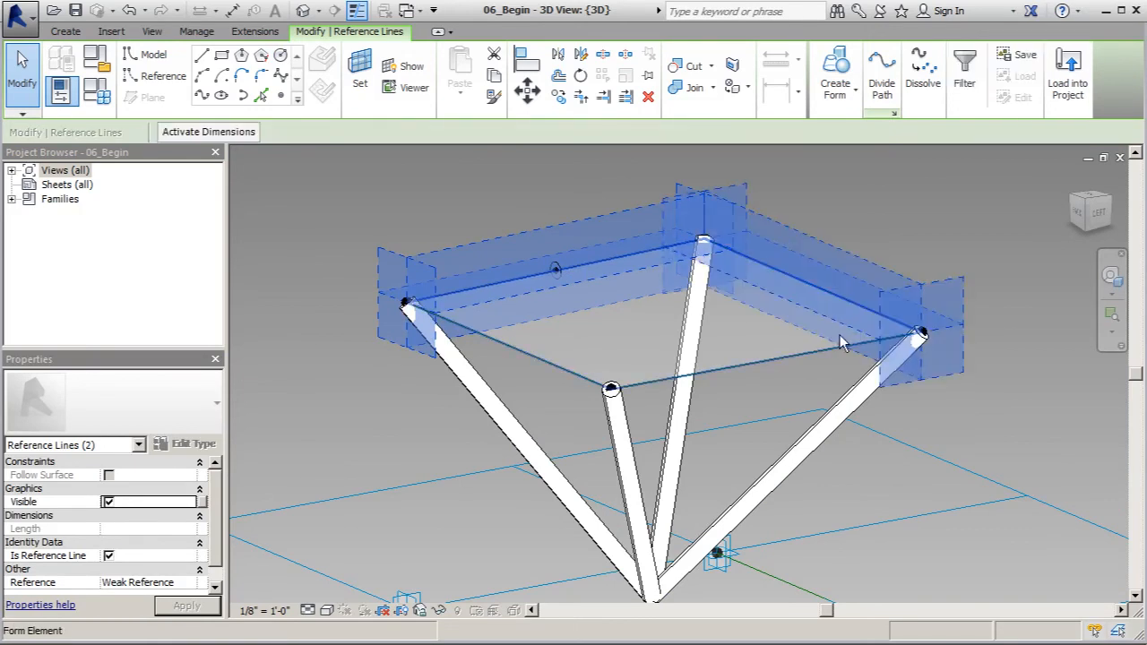
shift+middle_drag(751, 368, 898, 255)
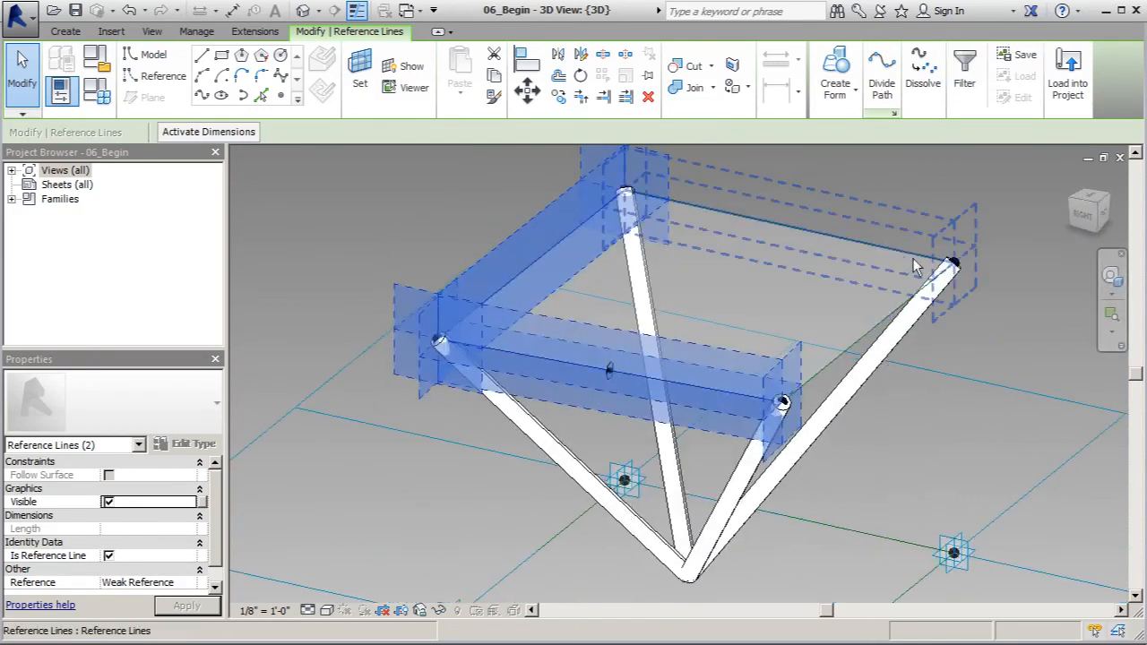
ctrl+click(898, 254)
shift+middle_drag(939, 326, 853, 184)
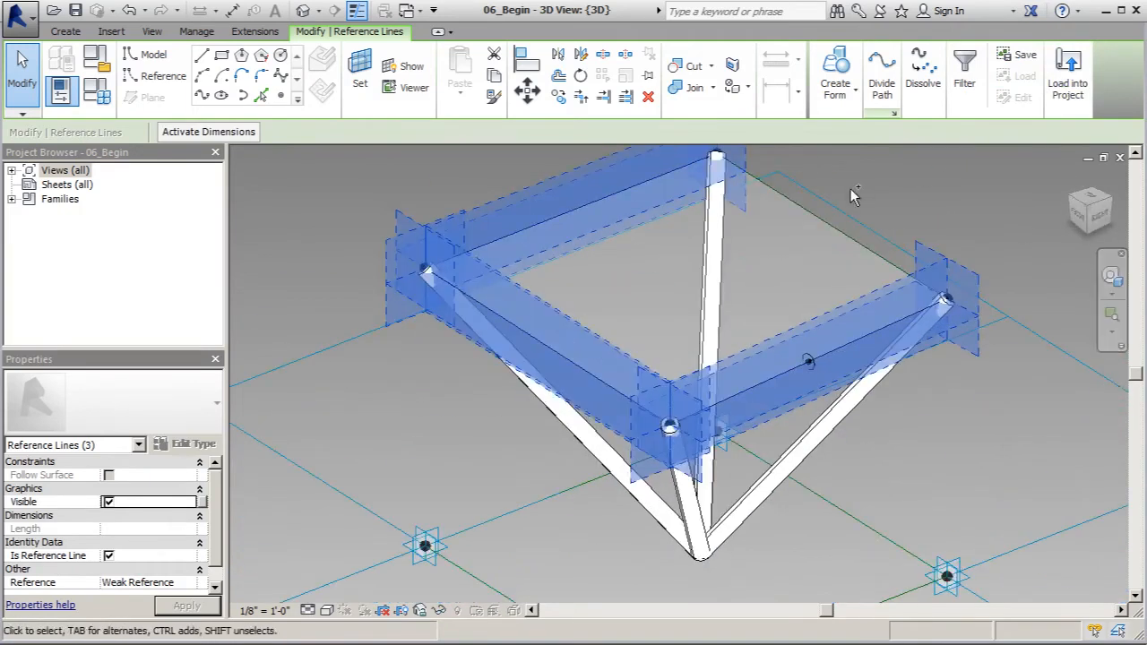
ctrl+click(833, 225)
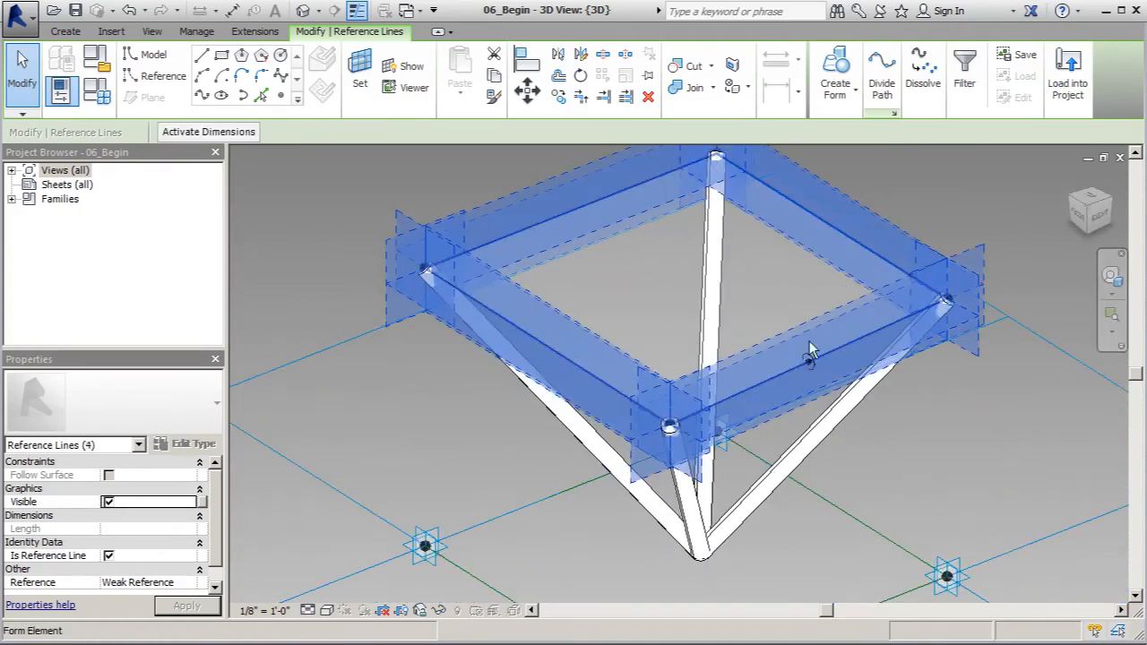
scroll(812, 363, up, 4)
ctrl+click(815, 366)
click(837, 76)
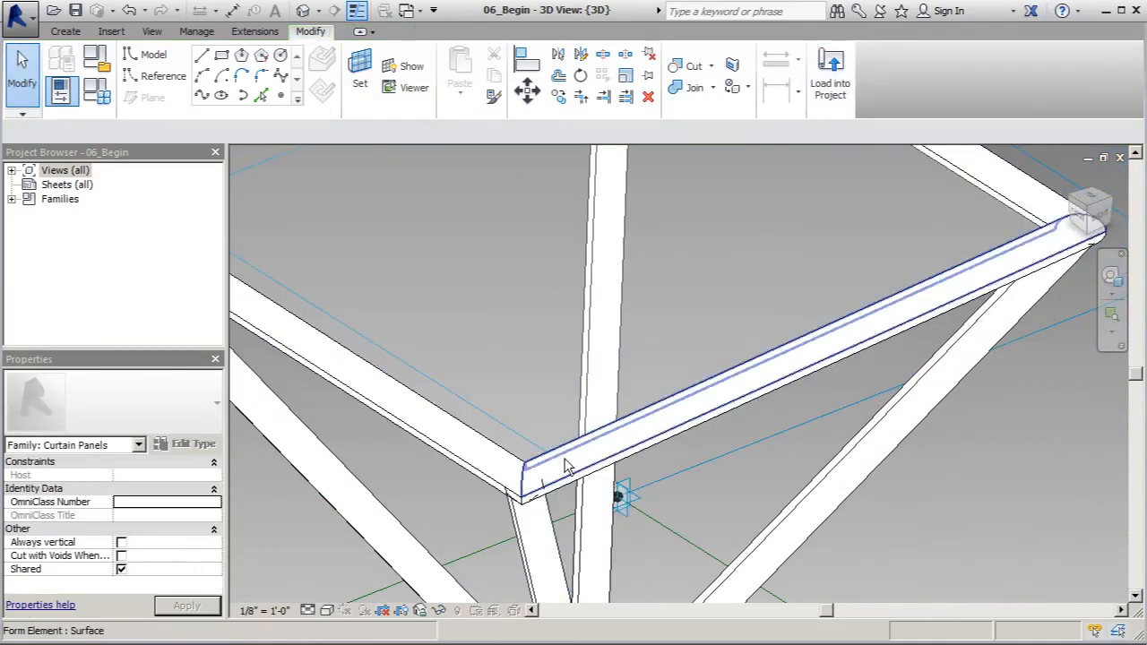
Step: Load the finished truss panel family into the 04_Begin mass
scroll(617, 493, down, 6)
shift+middle_drag(647, 435, 707, 422)
scroll(708, 421, down, 3)
shift+middle_drag(726, 325, 660, 326)
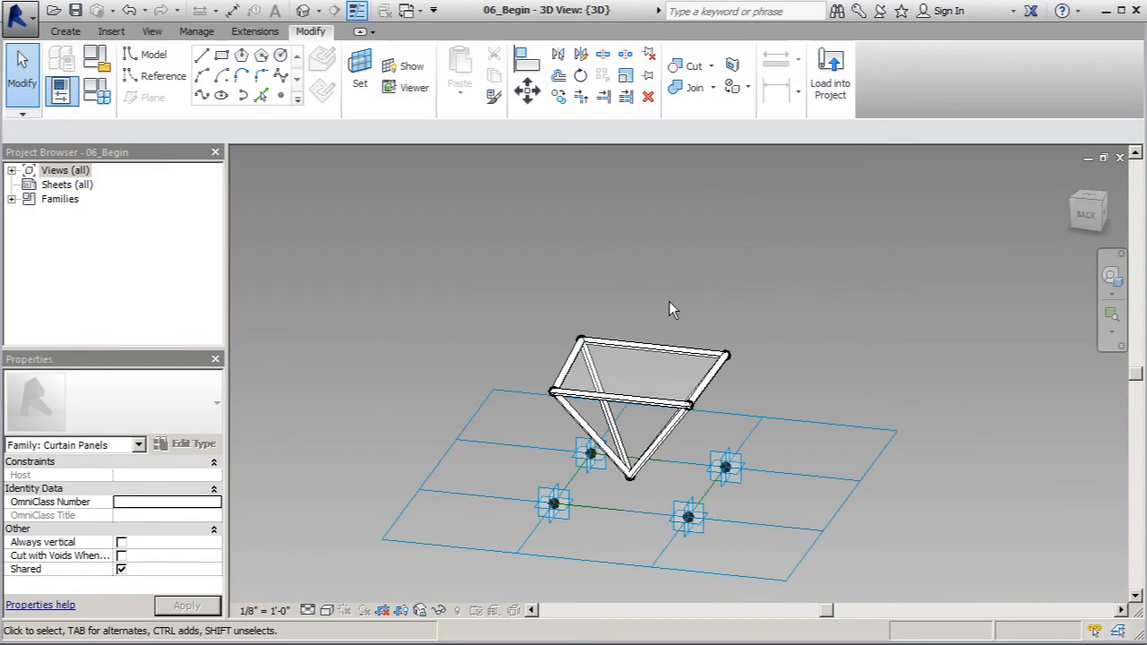
click(829, 74)
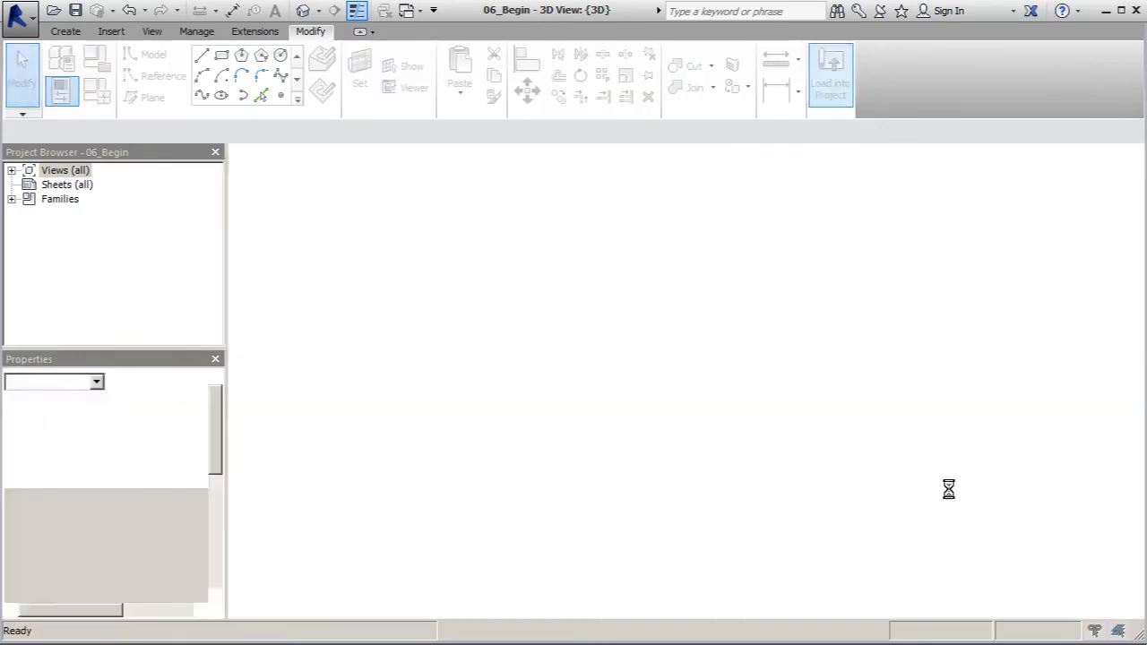
click(565, 370)
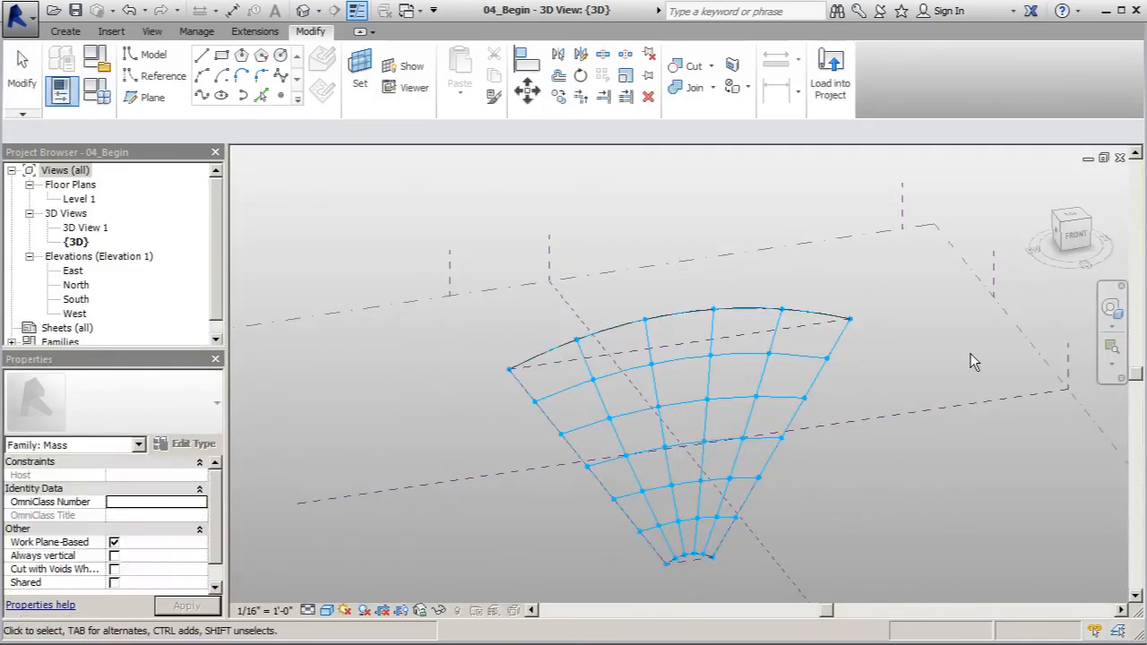
Step: Apply the rectangular 06_Begin panel type to the divided surface and clear the selection
click(630, 464)
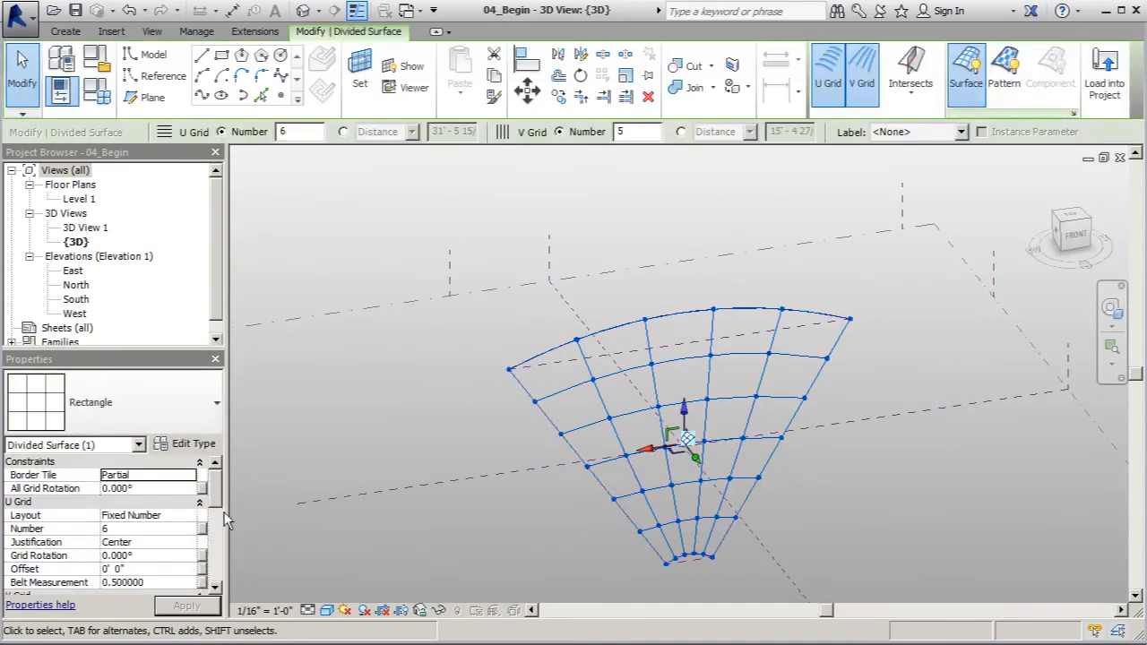
scroll(220, 498, down, 3)
scroll(215, 484, up, 3)
click(217, 402)
click(106, 643)
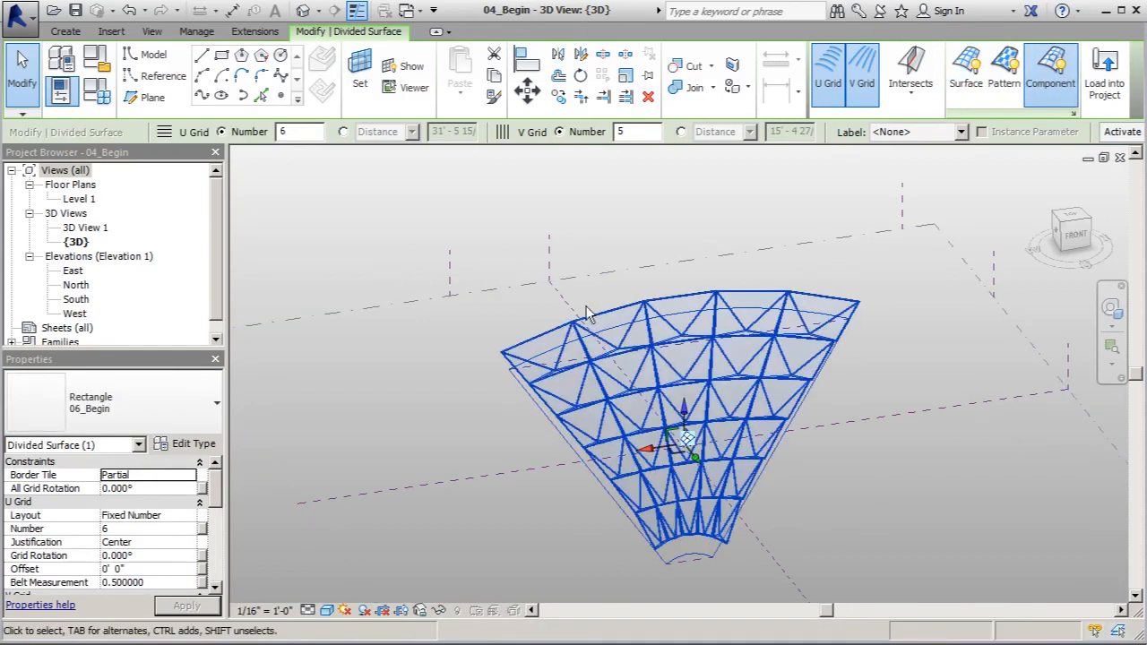
click(22, 72)
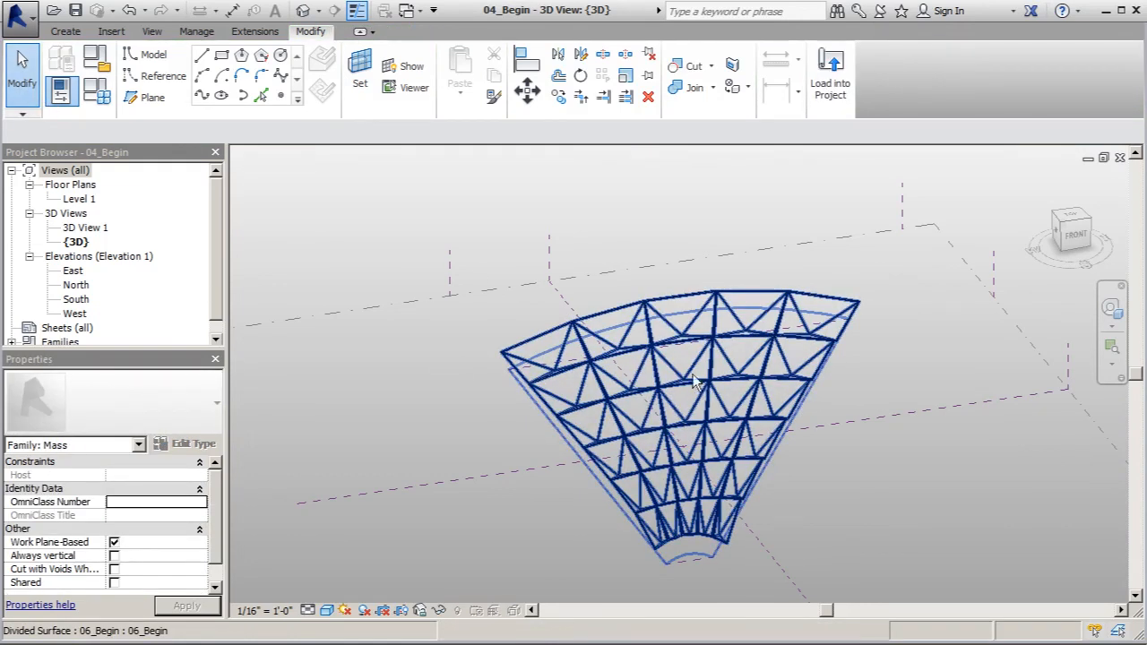
Step: Examine from several angles how the truss panels populate the divided surface
shift+middle_drag(692, 388, 638, 457)
scroll(637, 457, up, 4)
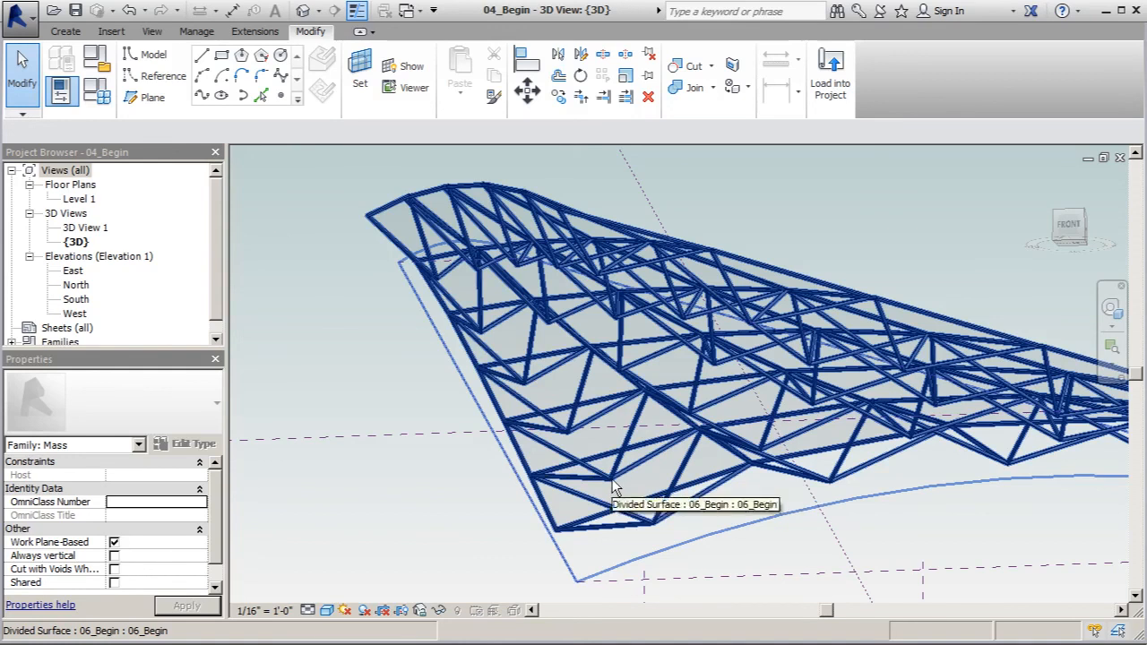
scroll(595, 431, down, 1)
shift+middle_drag(524, 291, 784, 410)
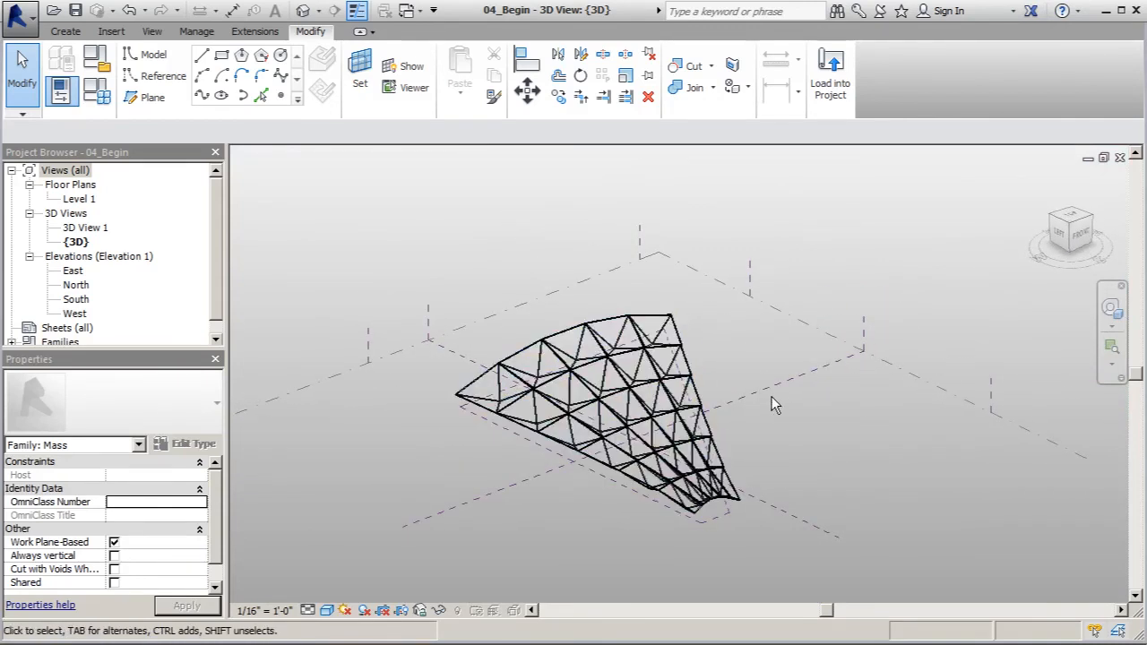